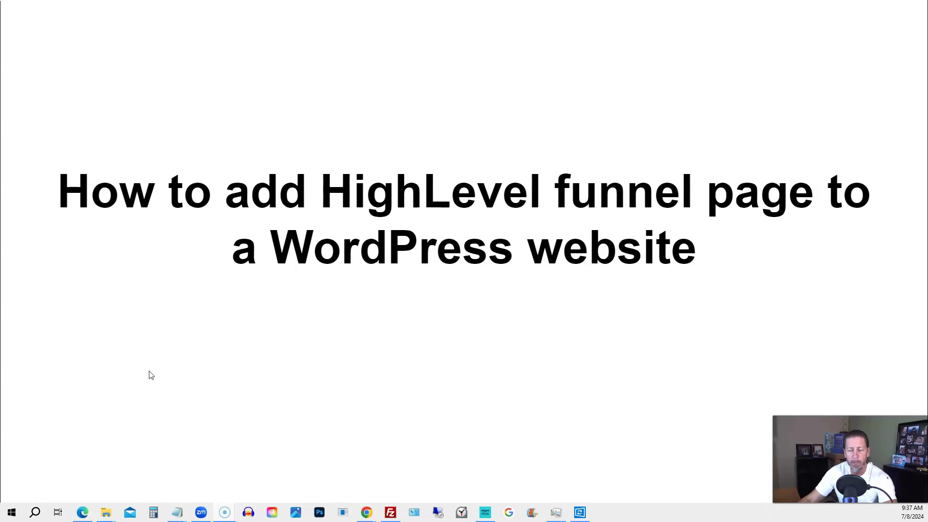
Advance to the '3 Questions' slide, then switch to the Marketing Engines A.I. HighLevel dashboard
left_click(150, 371)
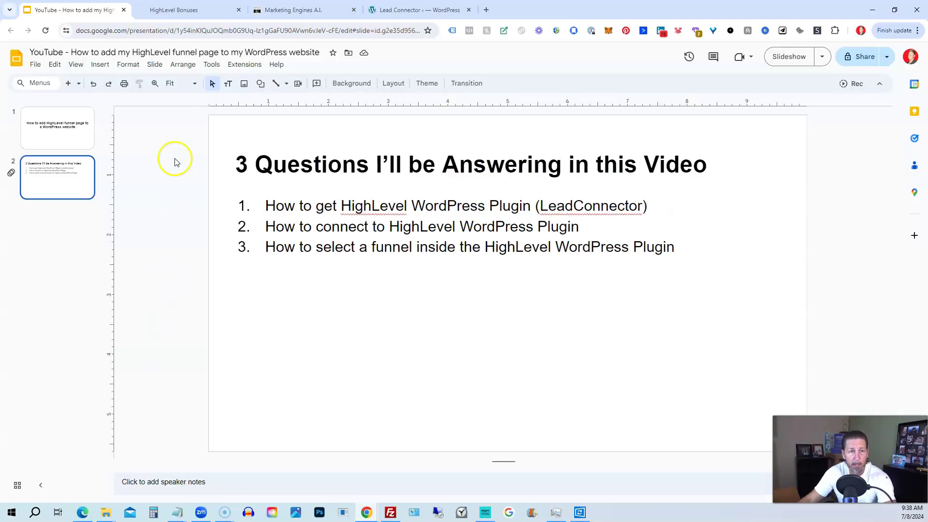
left_click(279, 13)
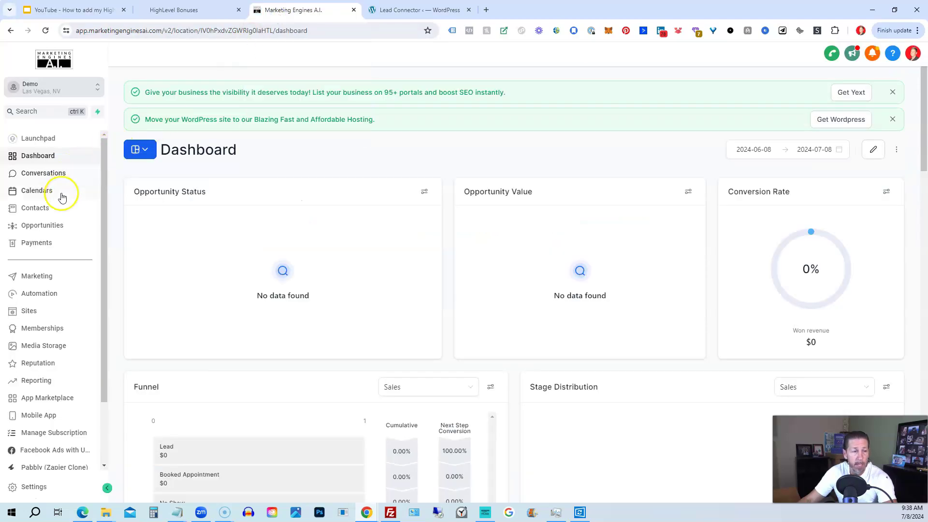
Open Sites in HighLevel to list the Funnels, showing Form 0 with 2 steps
left_click(40, 315)
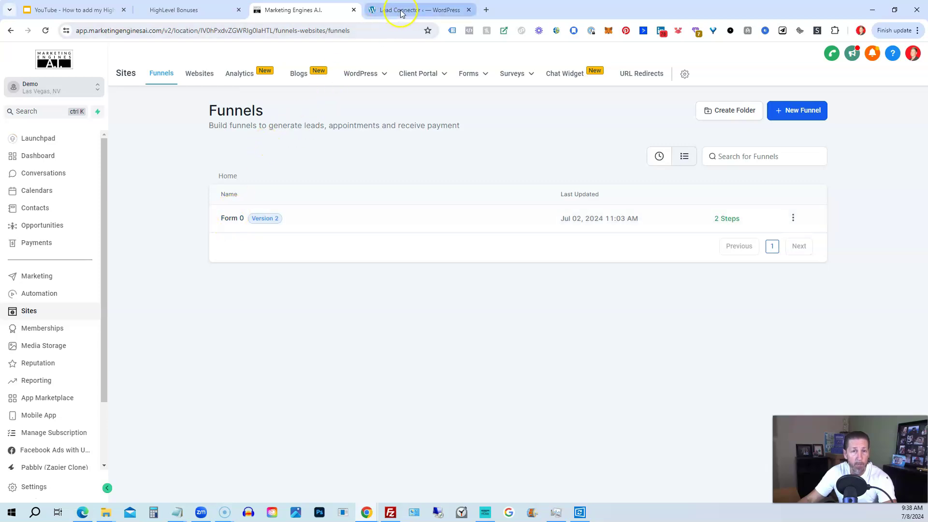
mouse_move(402, 13)
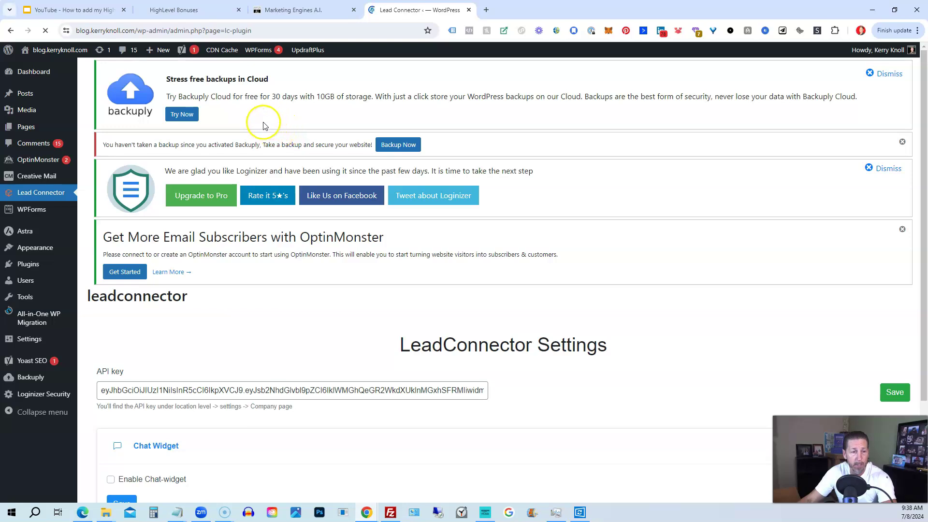
mouse_move(43, 76)
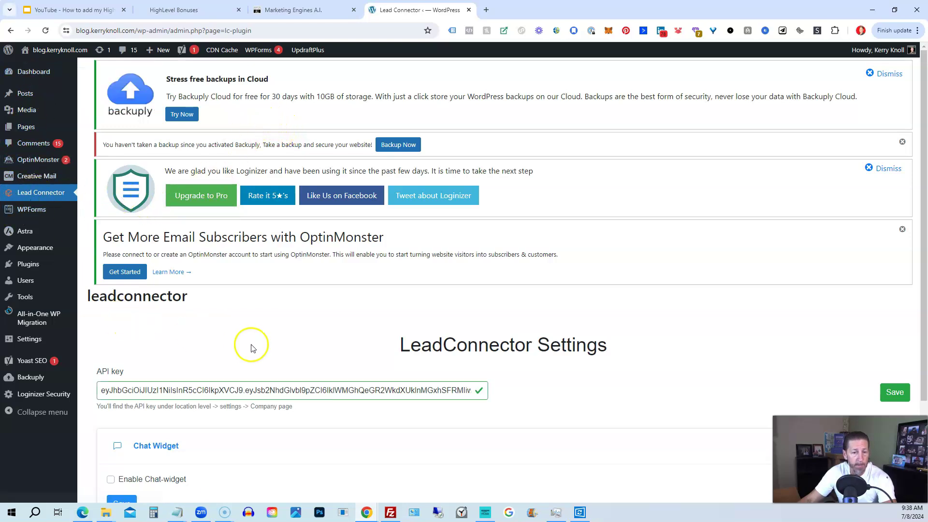
scroll(280, 349, "down", 2)
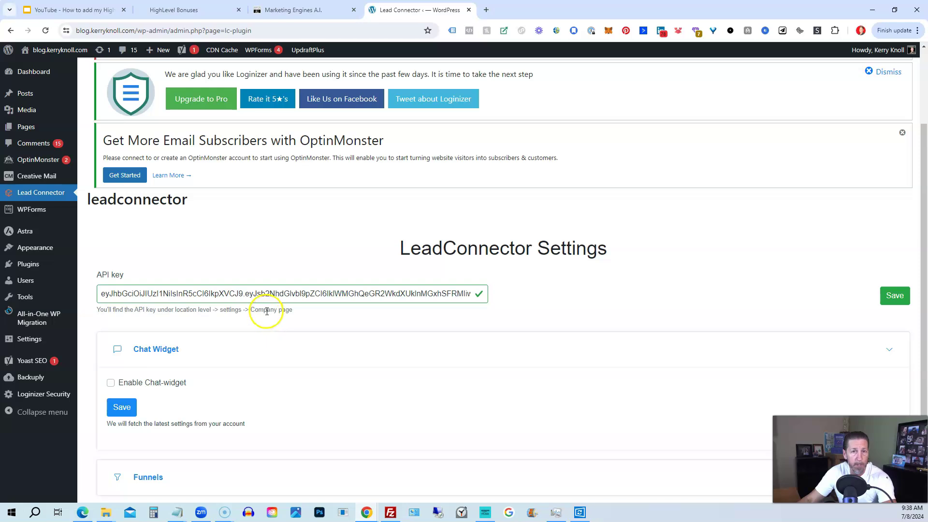
Go to HighLevel's Business Profile settings and locate the location's API Key row
left_click(306, 10)
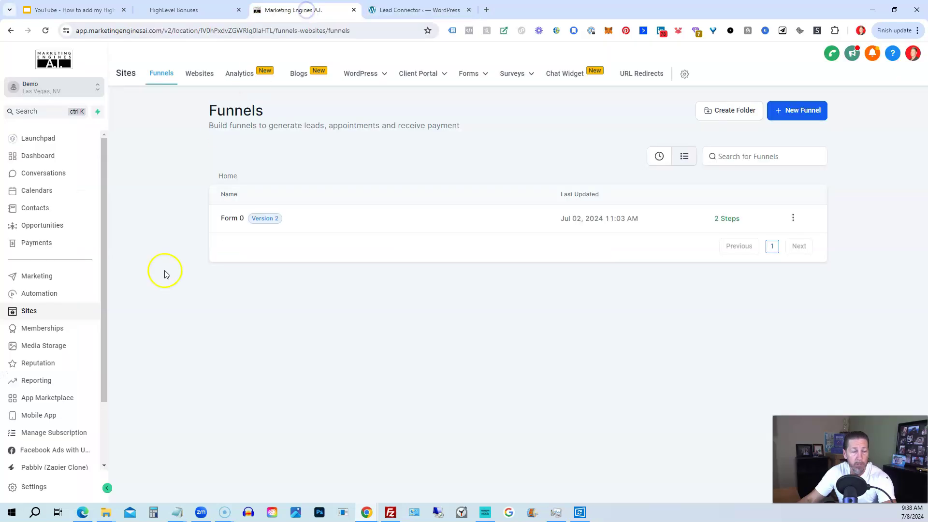
scroll(101, 271, "down", 3)
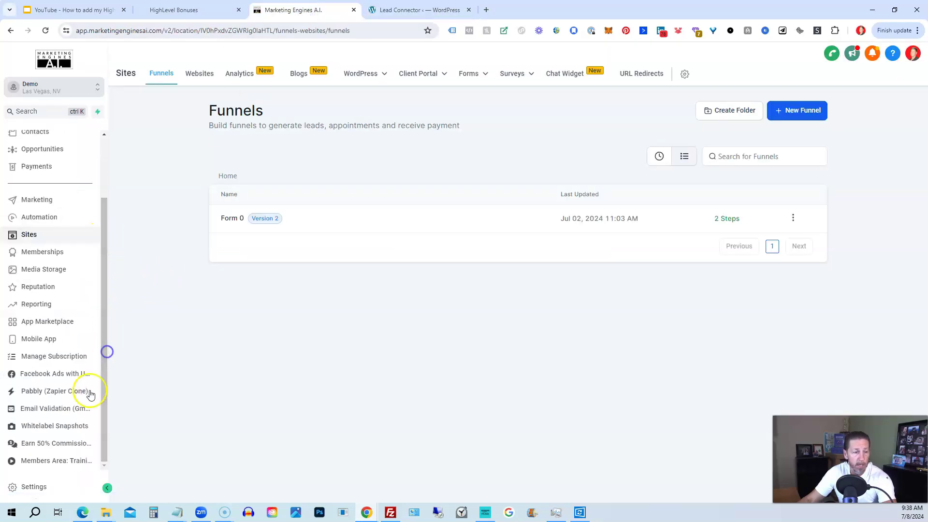
left_click(34, 487)
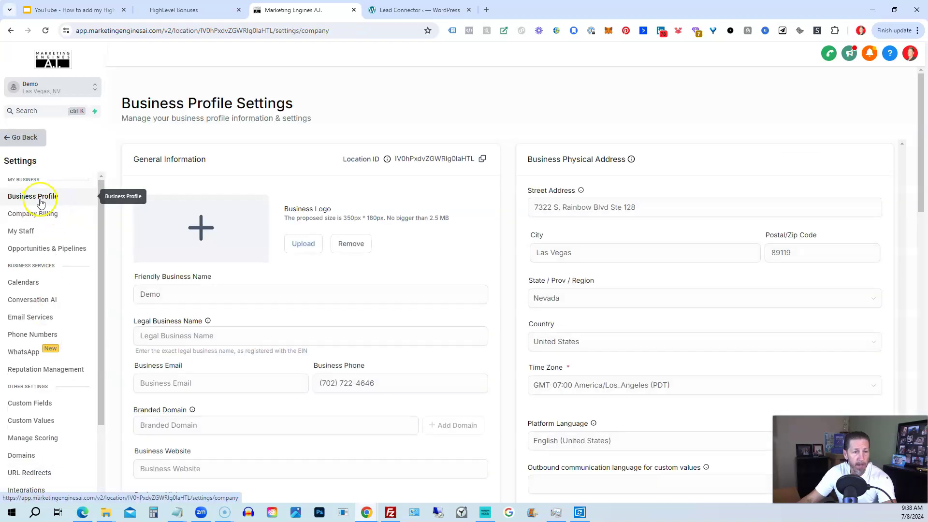
mouse_move(390, 165)
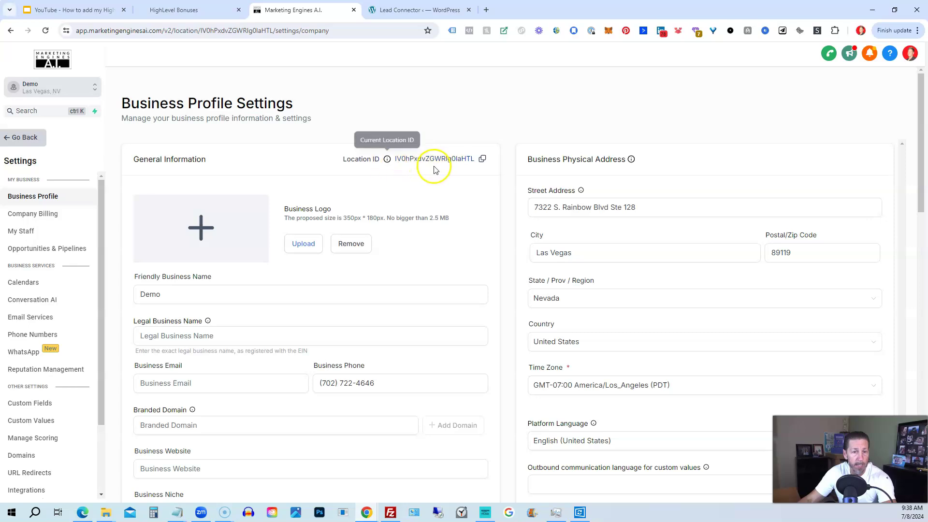
scroll(427, 274, "down", 5)
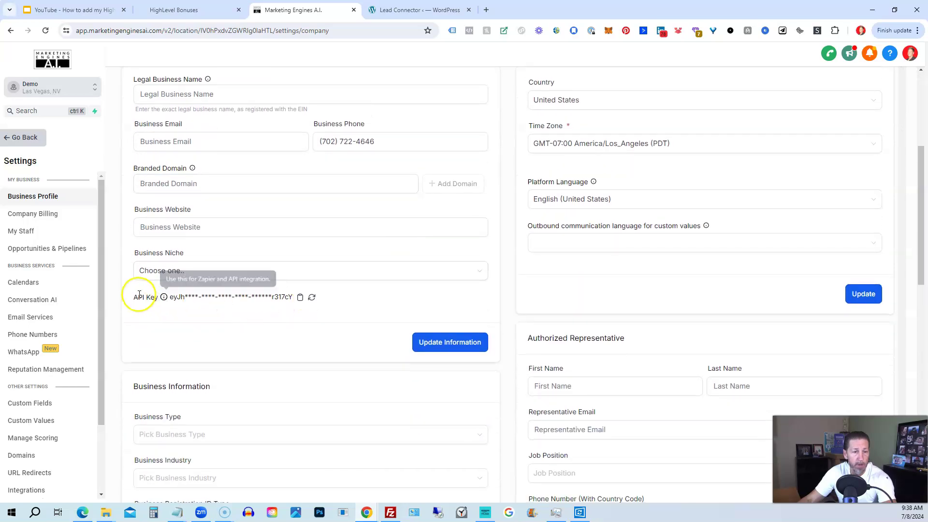
left_click_drag(132, 299, 164, 302)
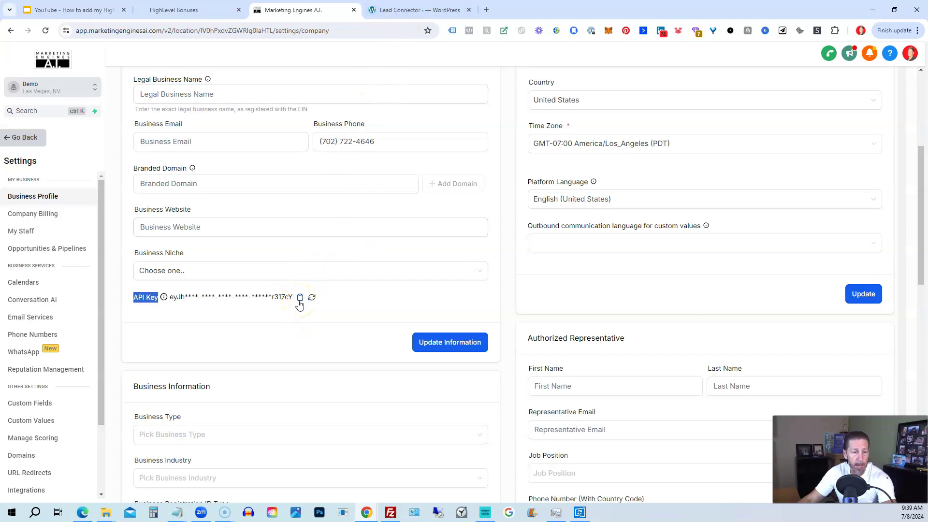
Save the LeadConnector API key in WordPress and expand Funnels to show Form 0 at /form0
left_click(375, 9)
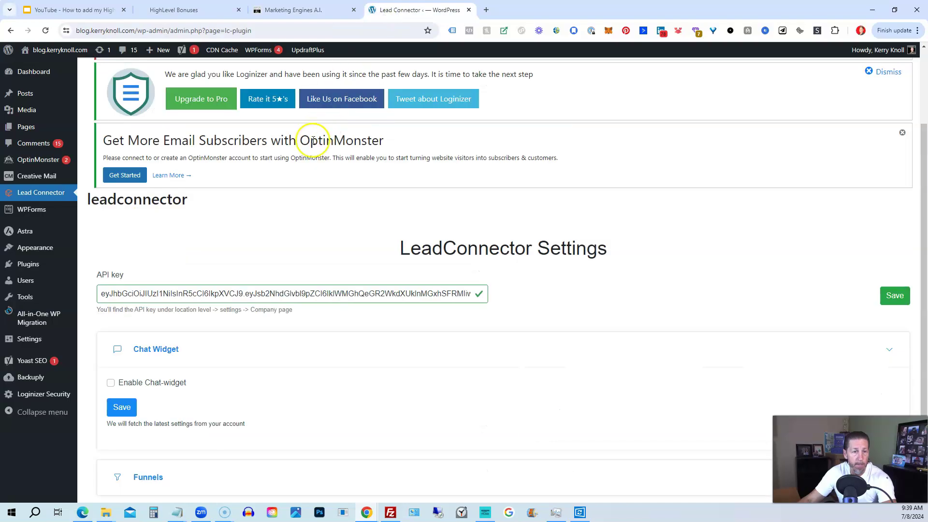
left_click(196, 292)
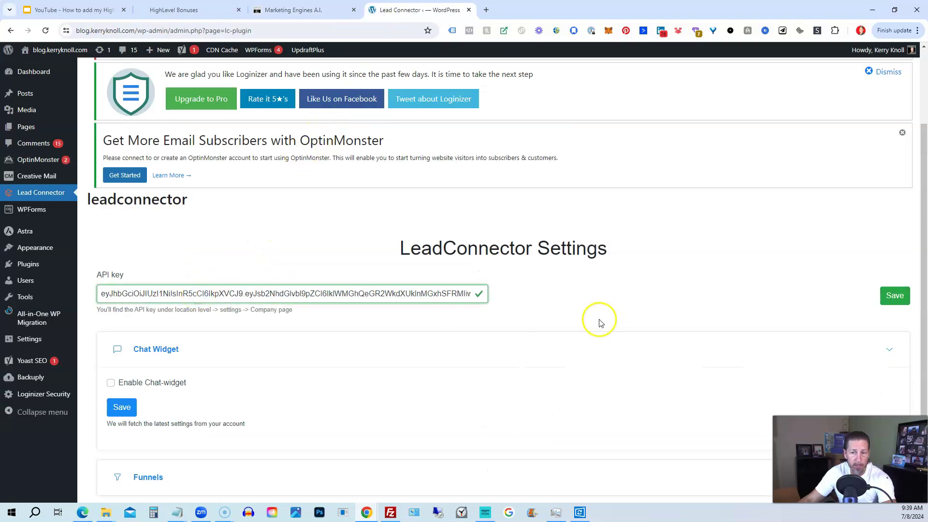
left_click(895, 296)
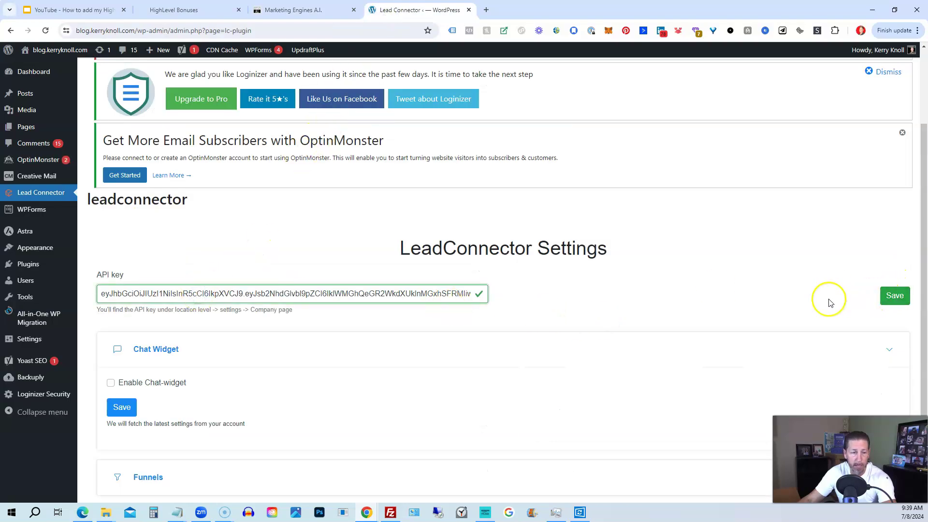
scroll(415, 278, "down", 1)
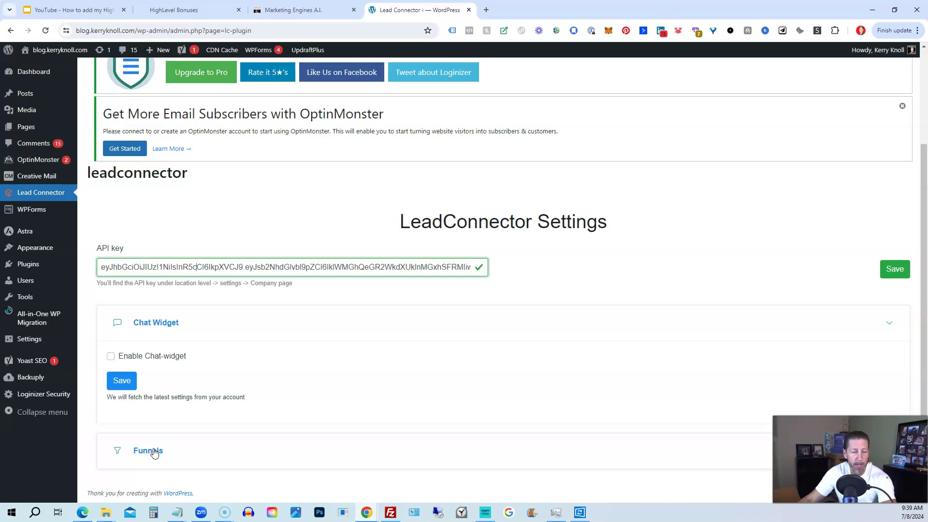
left_click(154, 452)
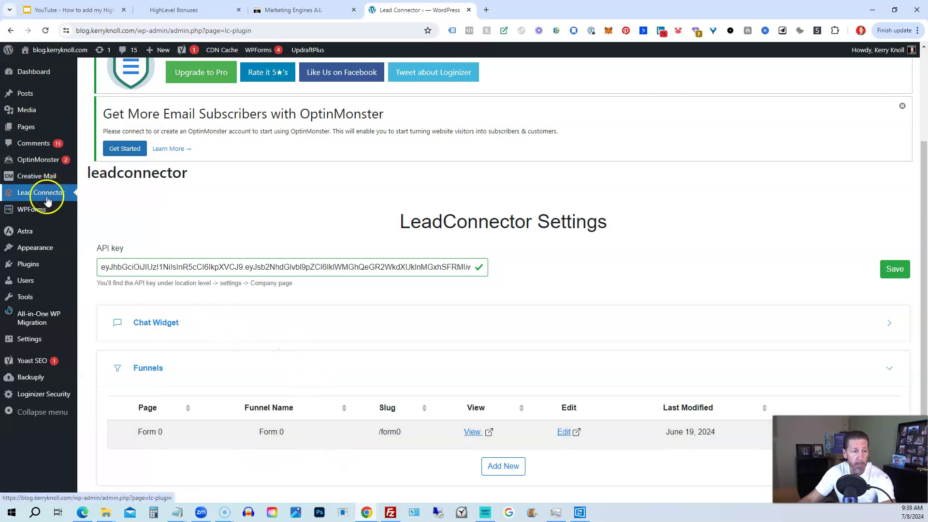
Search plugins for 'leadconnector', confirm LeadConnector is active, and return to its settings page
mouse_move(27, 264)
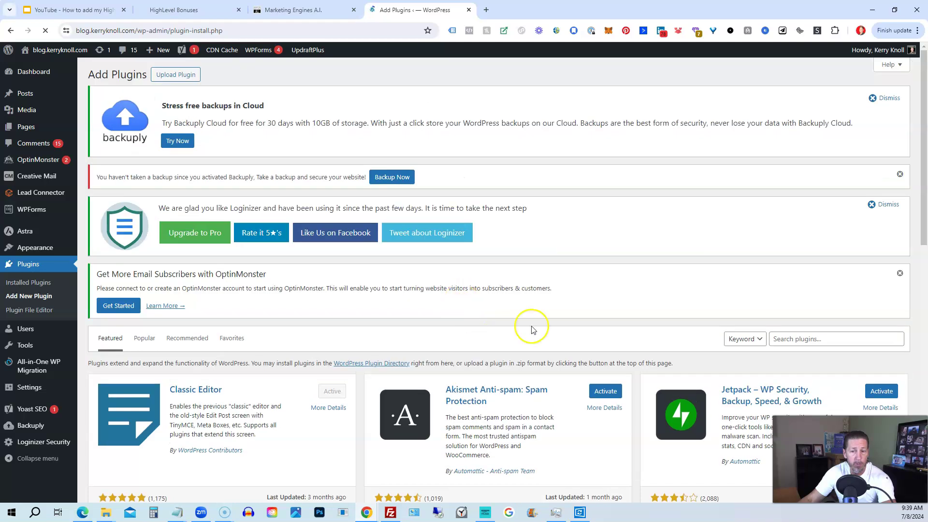
left_click(790, 338)
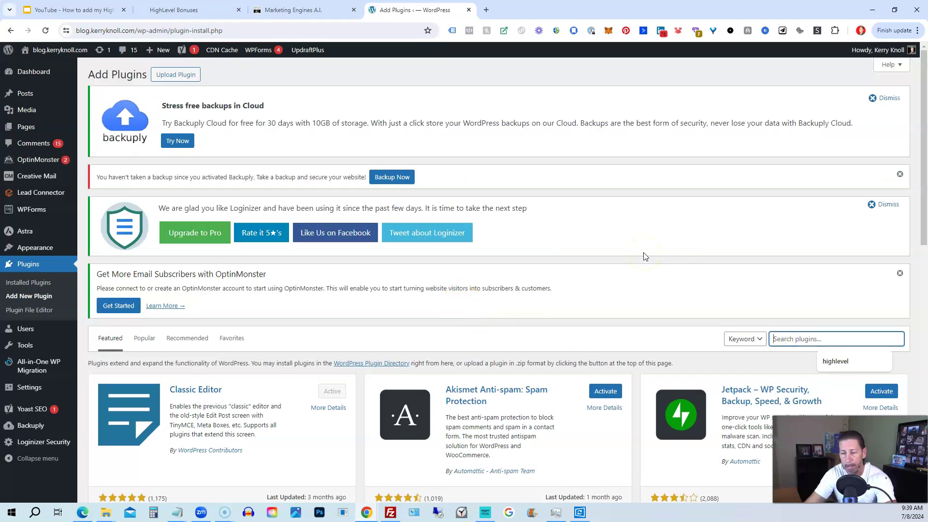
type("leadconnector")
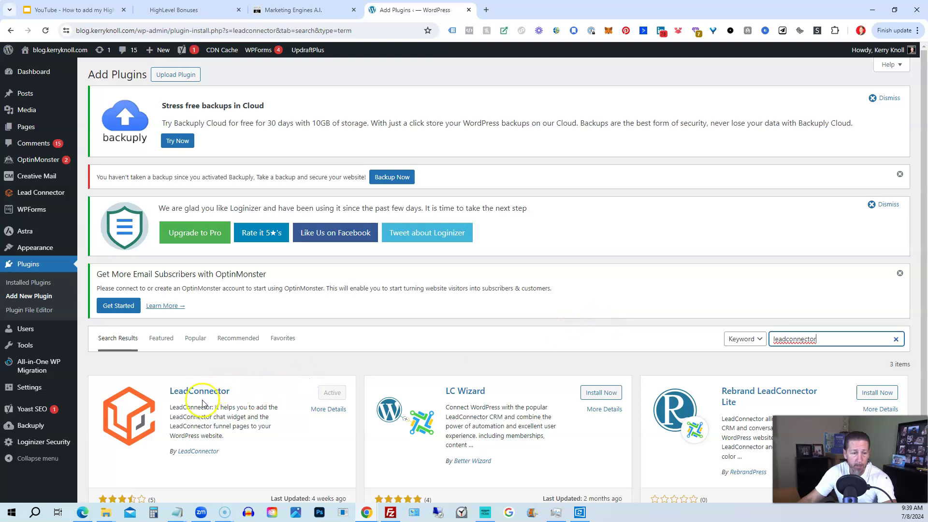
scroll(205, 324, "down", 2)
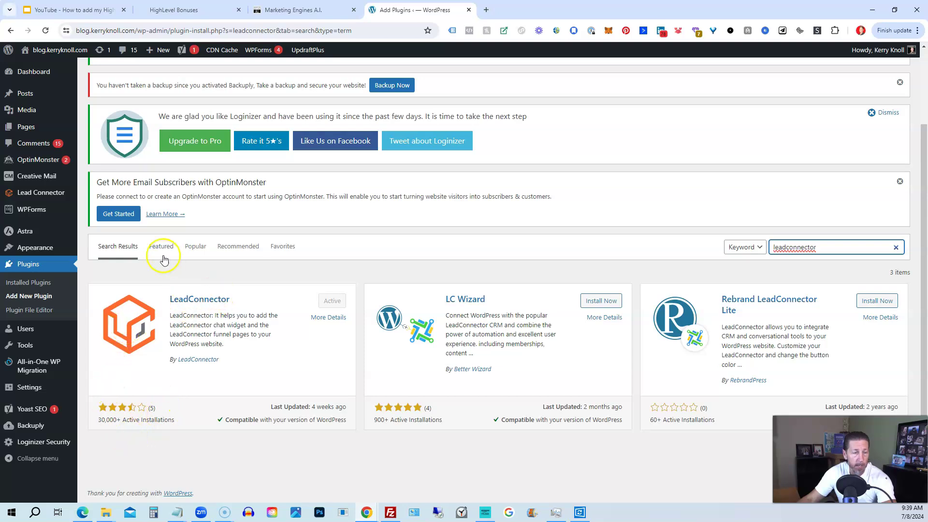
left_click(57, 193)
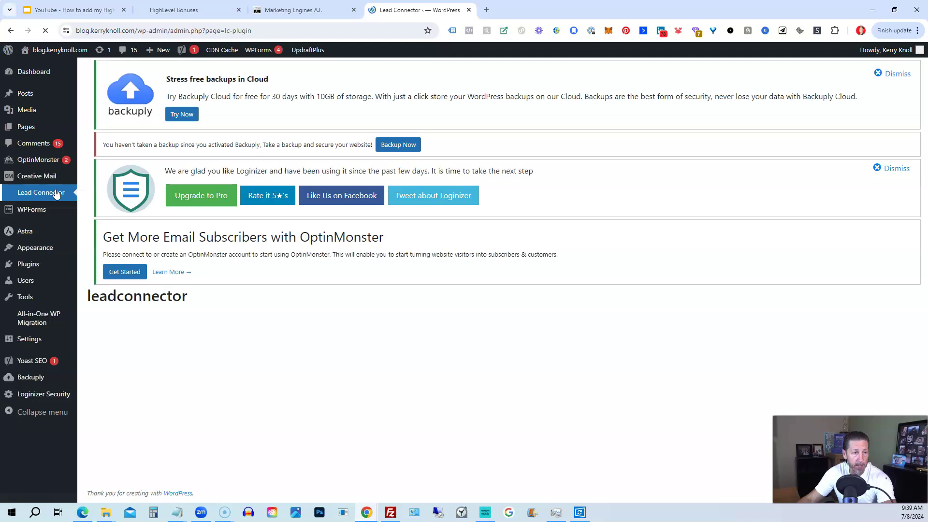
Expand the Funnels table on the LeadConnector settings page to show the Form 0 page
scroll(278, 319, "down", 3)
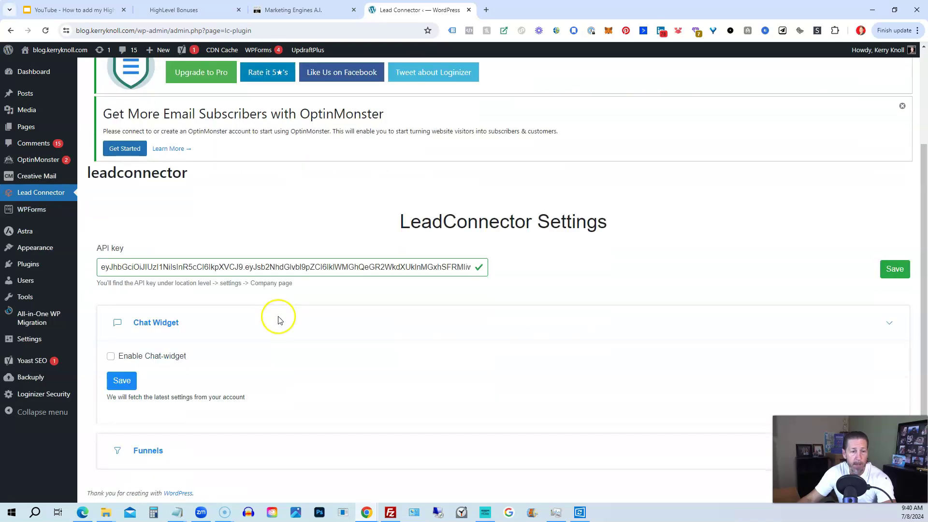
left_click(175, 446)
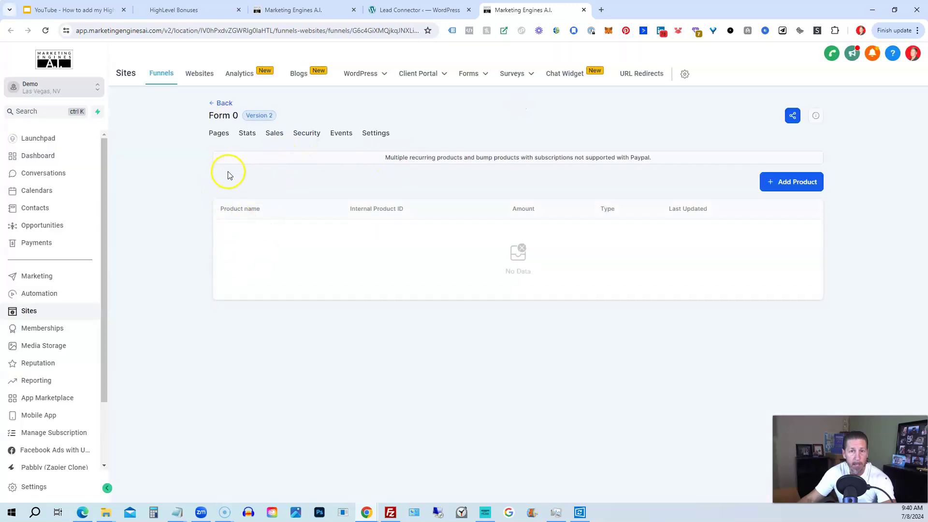
Go back from the HighLevel Form 0 funnel to the WordPress LeadConnector settings tab
left_click(420, 14)
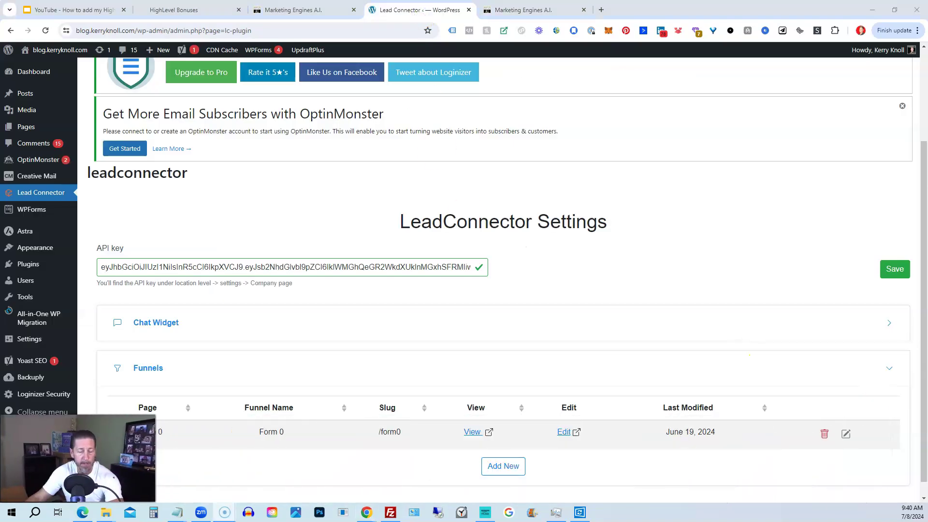
Open the Form 0 page settings, keeping Embed Full Page iFrame and the form0 custom slug
left_click(845, 435)
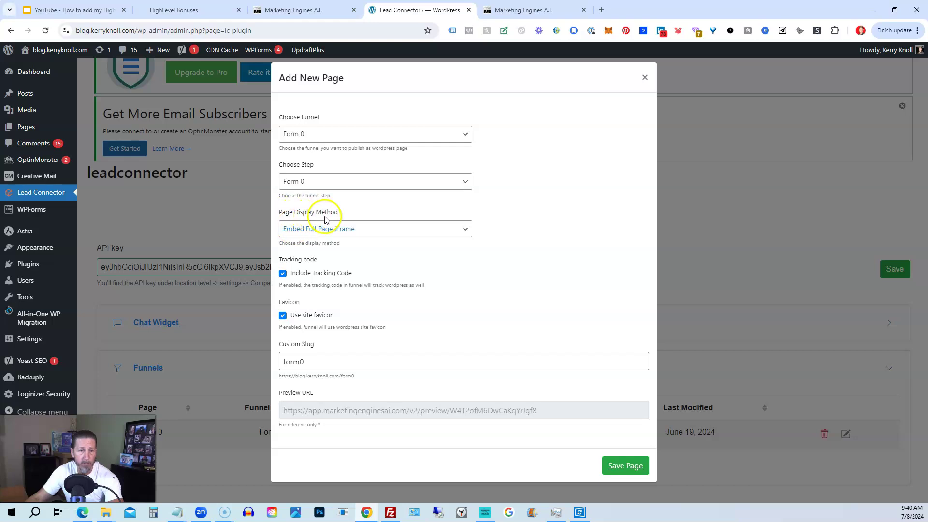
left_click(321, 231)
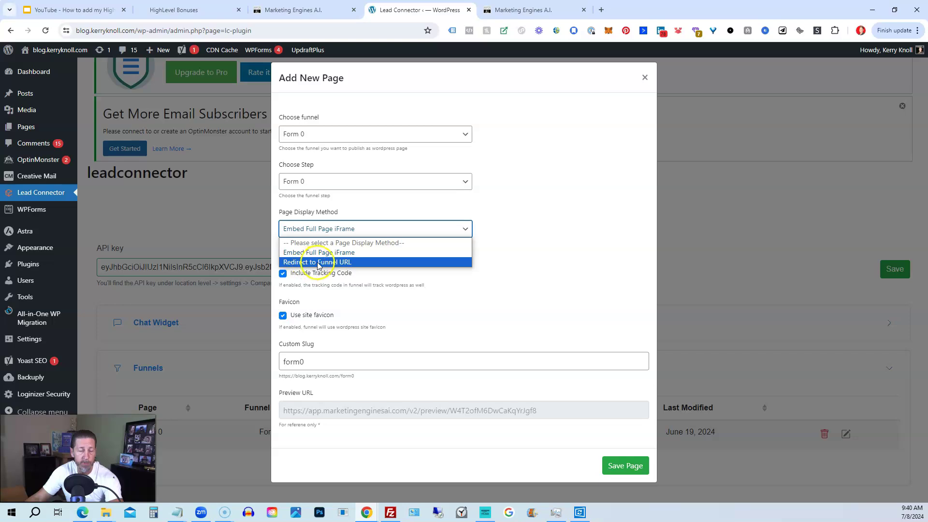
left_click(552, 215)
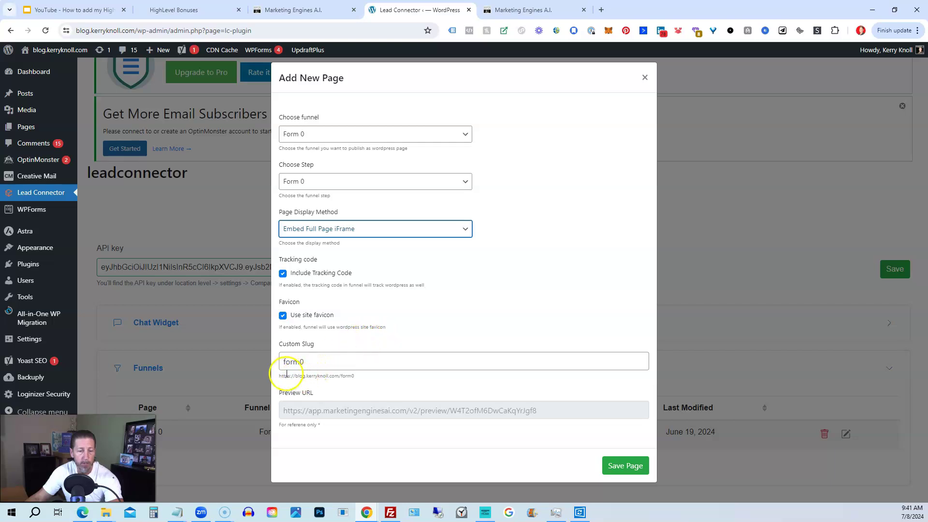
left_click_drag(309, 365, 278, 381)
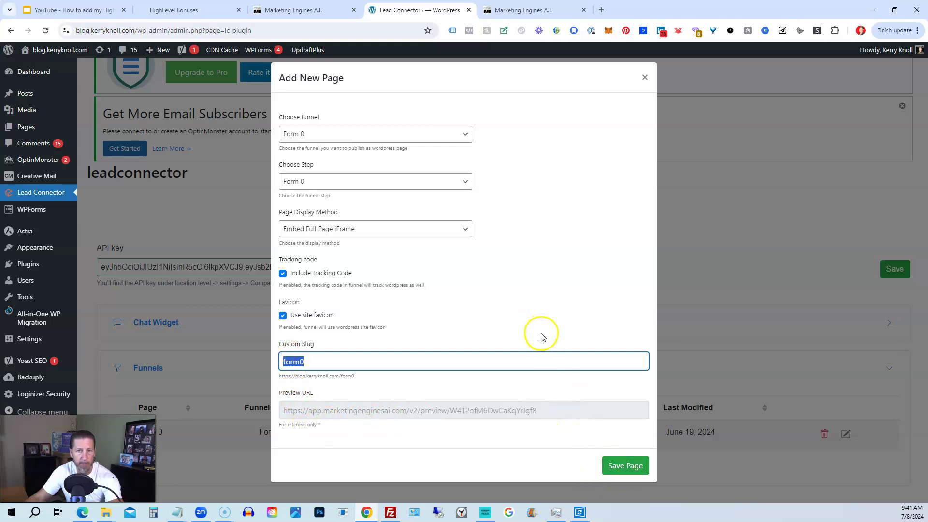
Close the Form 0 settings and start a new page for the Demo funnel's Home step
left_click(645, 78)
scroll(532, 435, "down", 1)
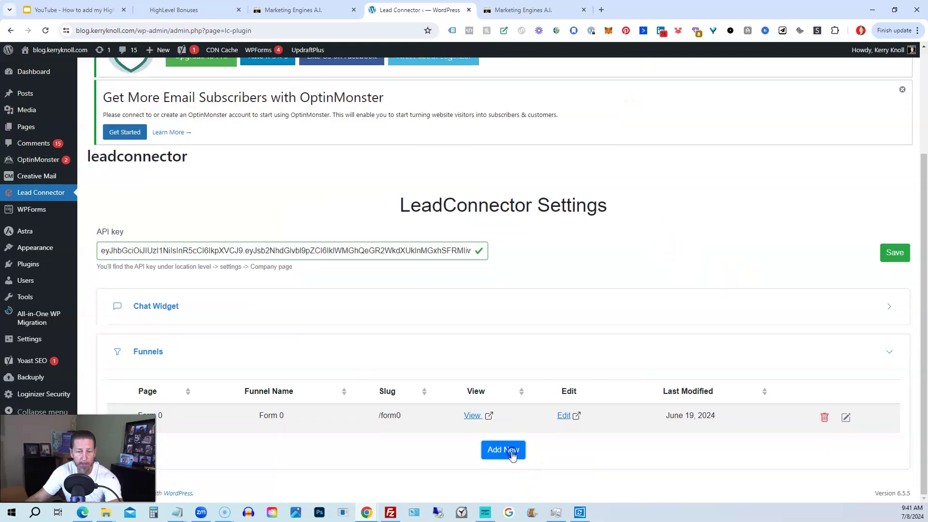
left_click(512, 452)
left_click(332, 134)
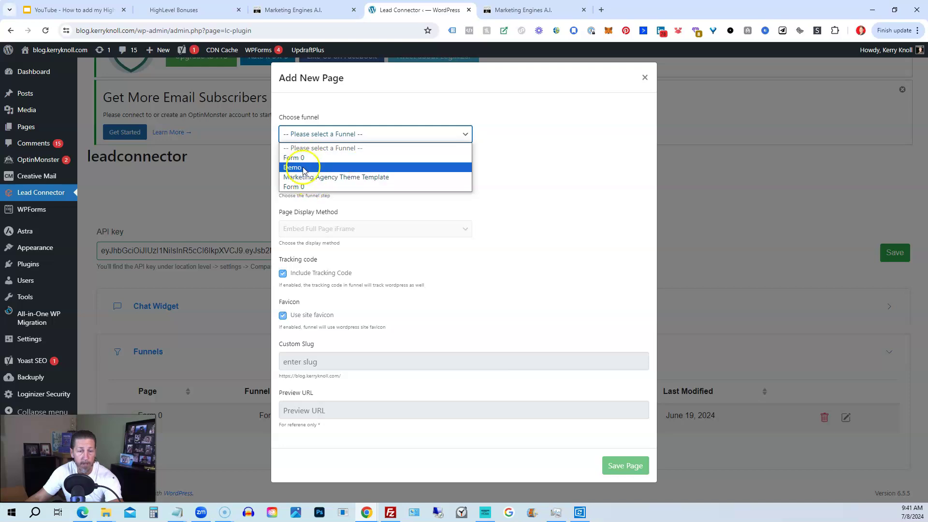
left_click(304, 169)
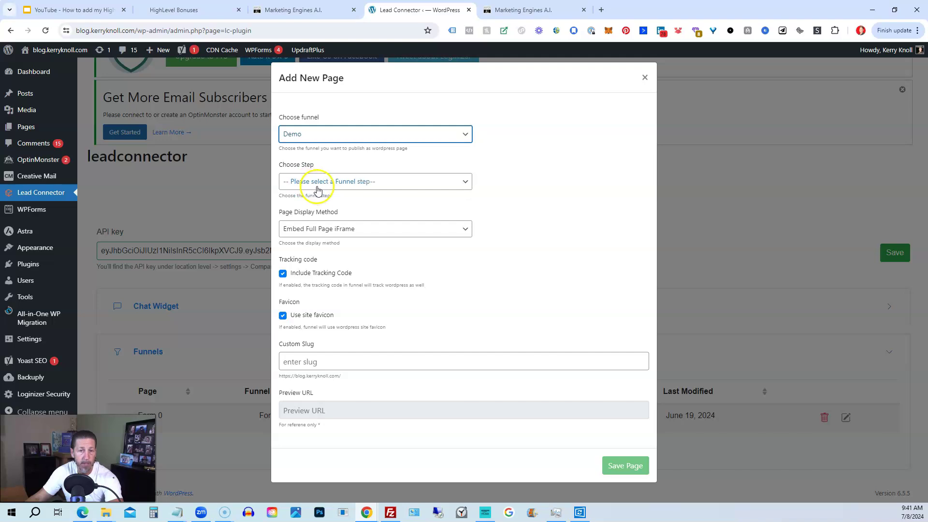
left_click(317, 186)
left_click(312, 202)
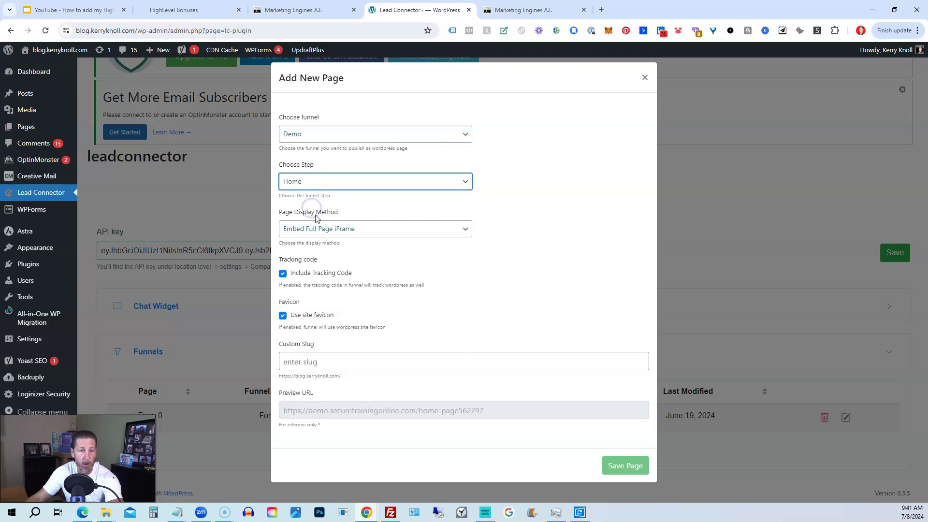
Keep Embed Full Page iFrame, enter slug 'demo', and save the page
left_click(319, 228)
left_click(321, 230)
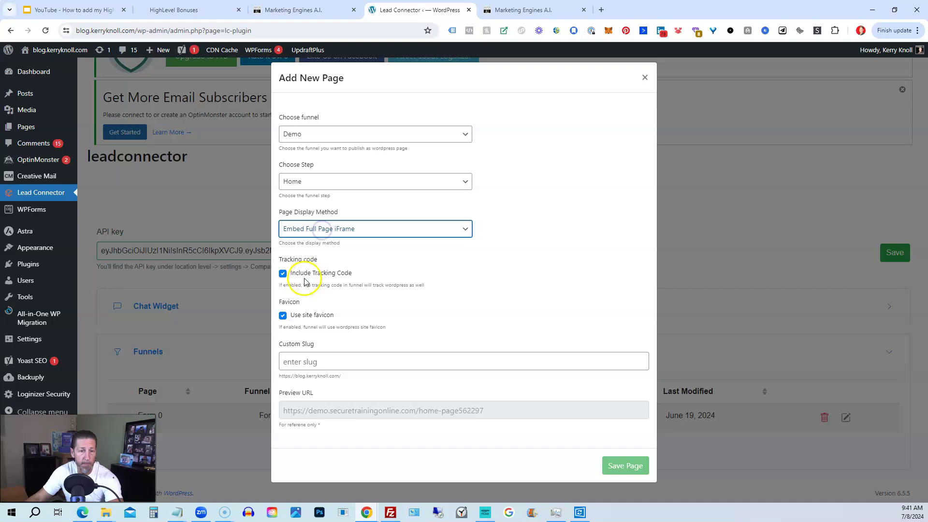
left_click(302, 363)
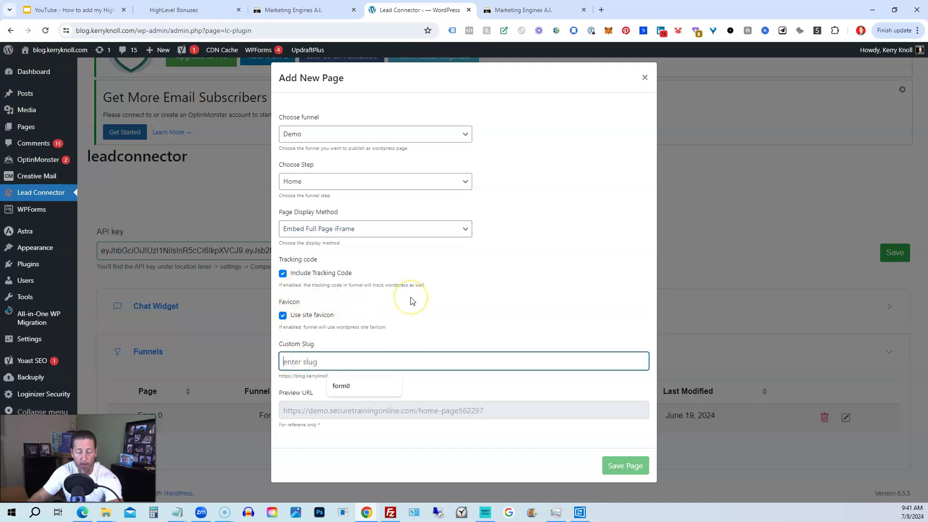
type("demo")
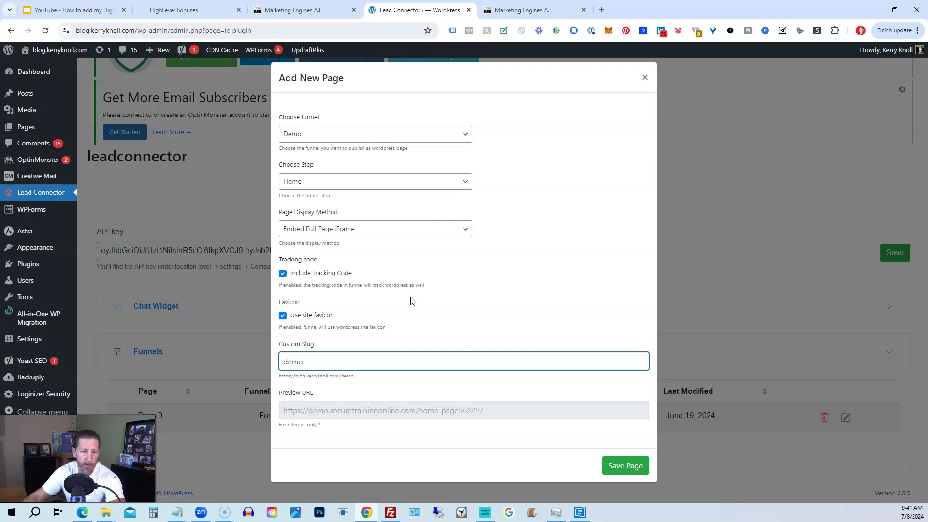
left_click(621, 465)
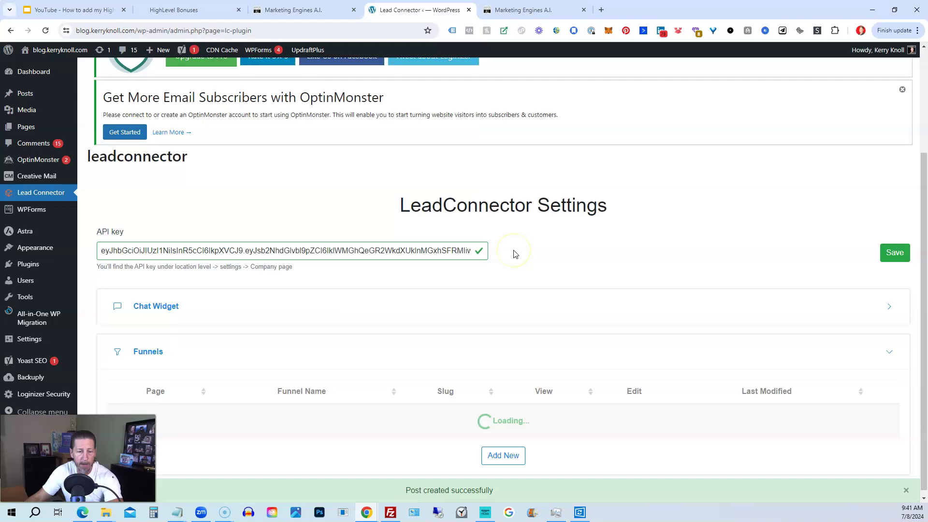
Scroll the reloaded Funnels table showing the Demo page alongside Form 0
scroll(411, 300, "down", 1)
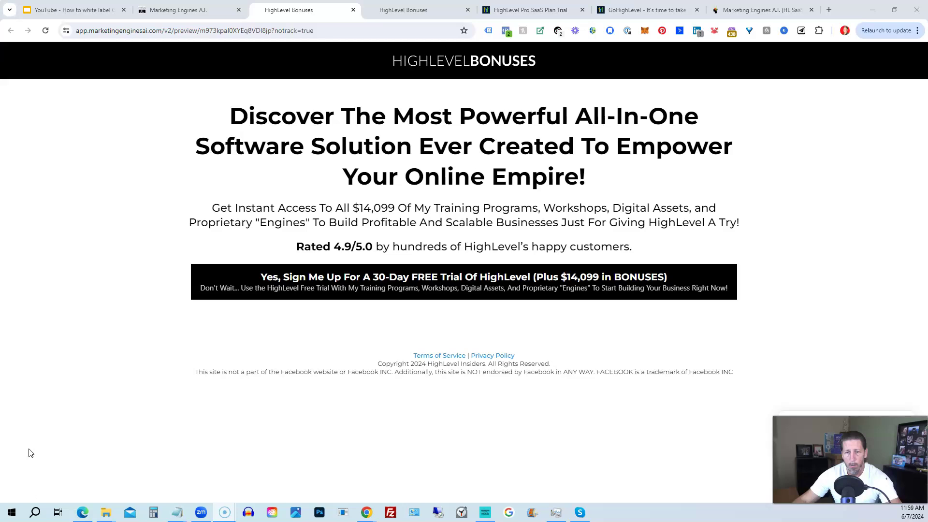
Open the 'Yes, Sign Me Up' free-trial popup, then switch to the full HighLevel Bonuses sales page
left_click(341, 290)
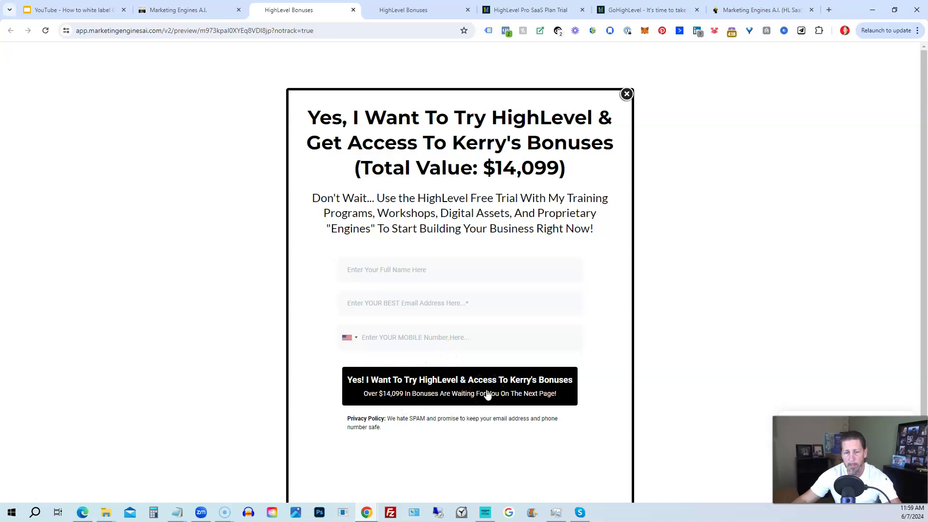
left_click(408, 11)
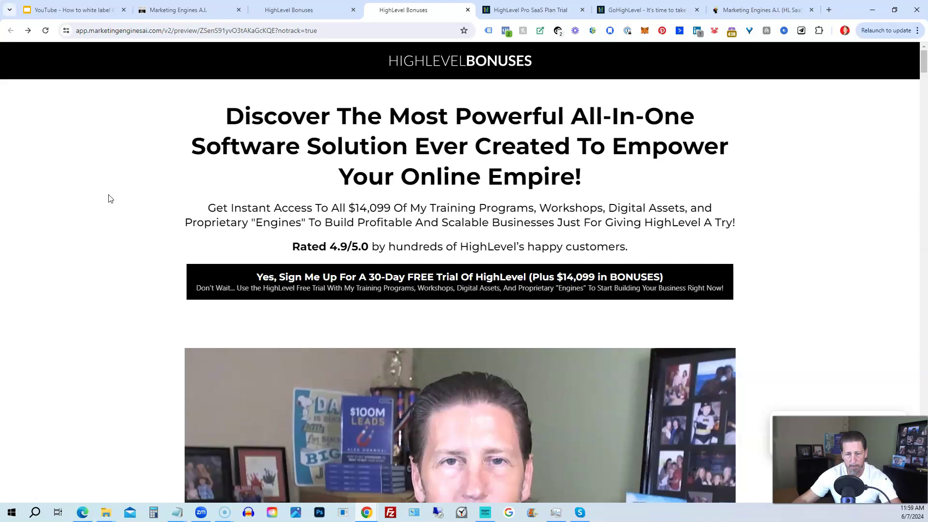
scroll(110, 198, "down", 5)
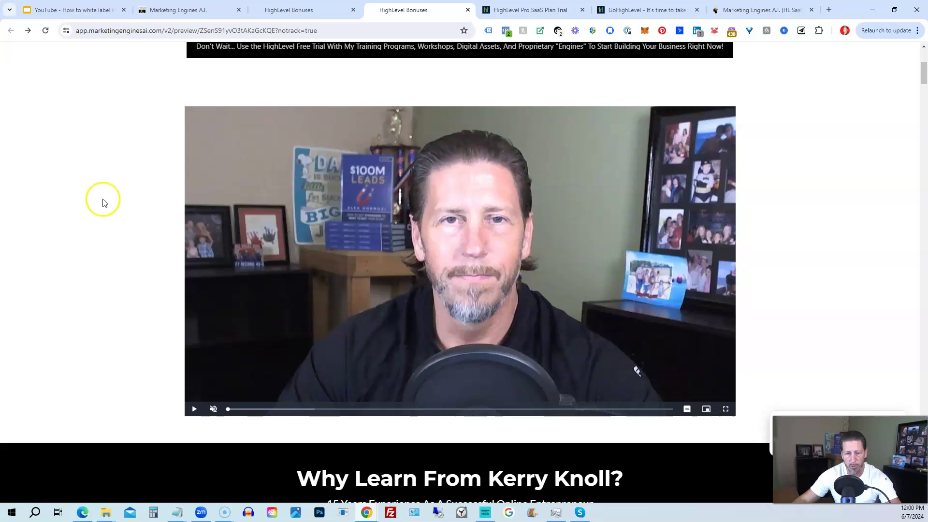
scroll(101, 203, "down", 3)
scroll(101, 203, "down", 8)
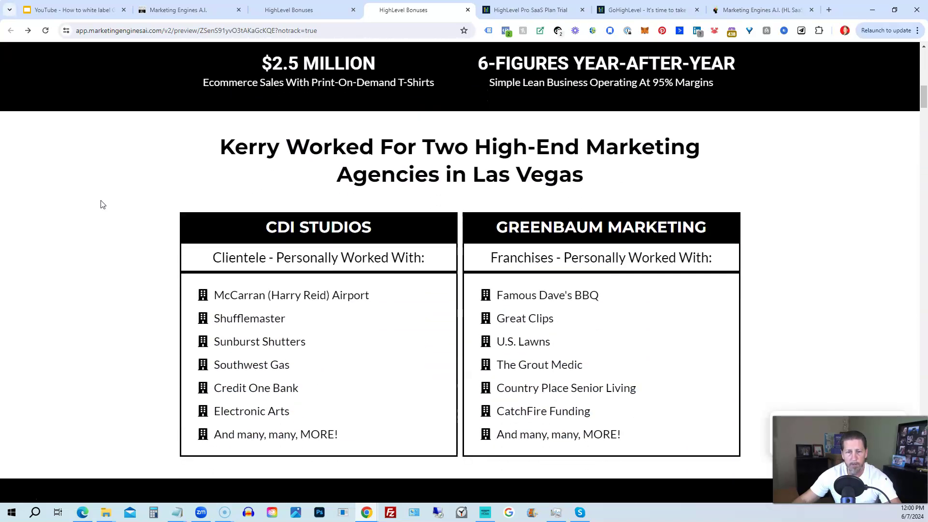
scroll(102, 205, "down", 9)
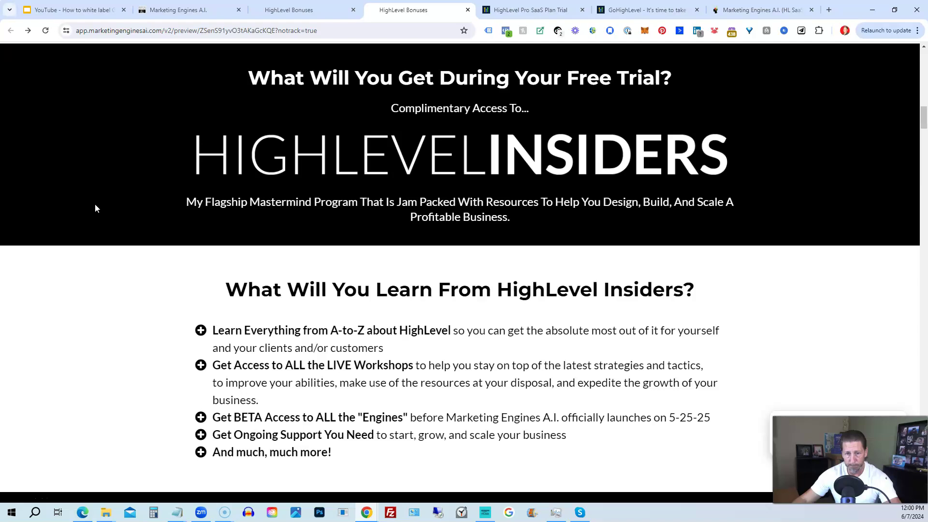
scroll(103, 232, "down", 6)
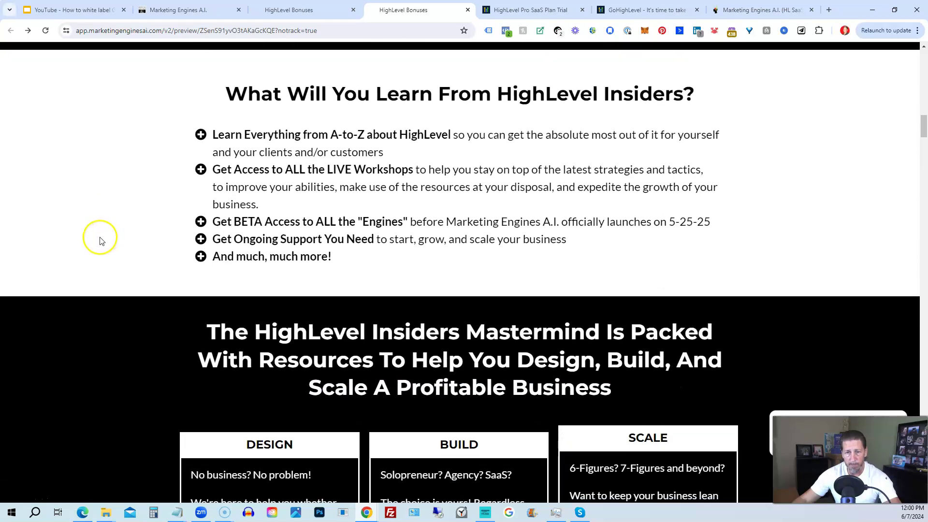
scroll(97, 235, "down", 3)
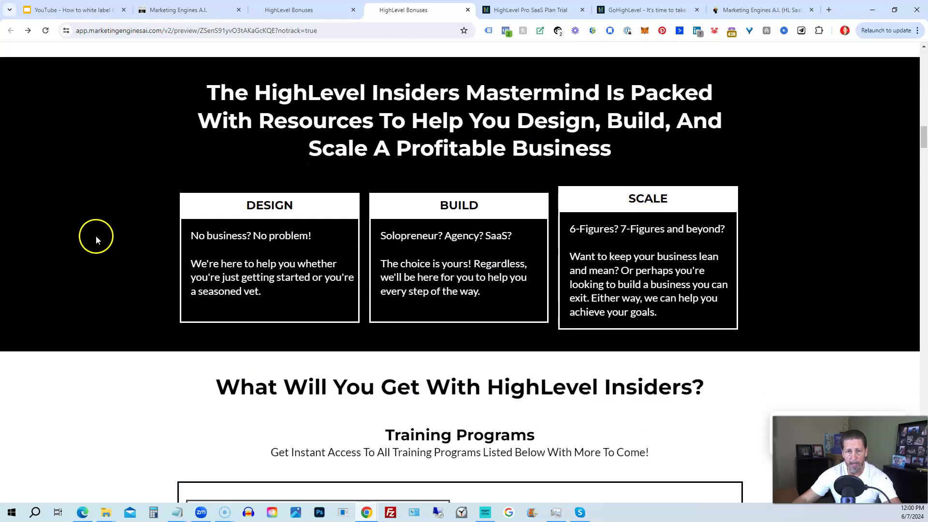
scroll(96, 235, "down", 1)
scroll(94, 236, "down", 6)
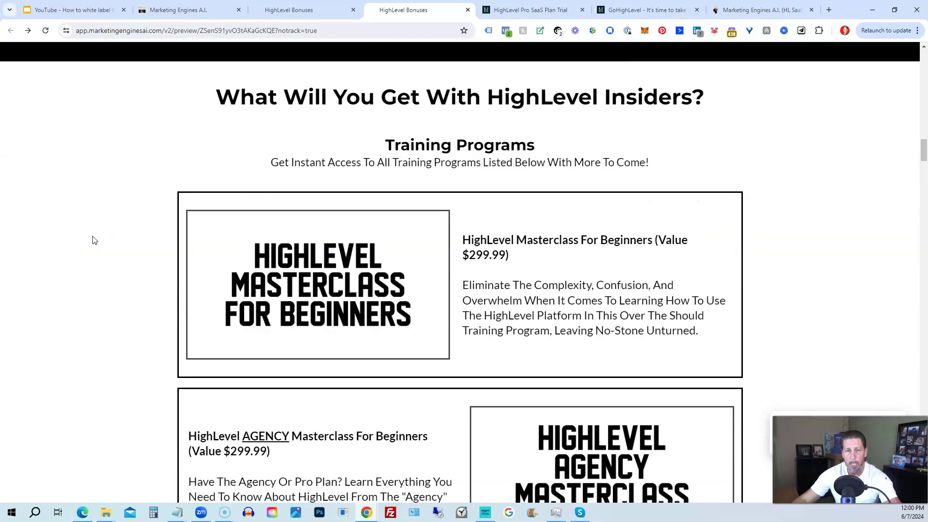
scroll(94, 241, "down", 1)
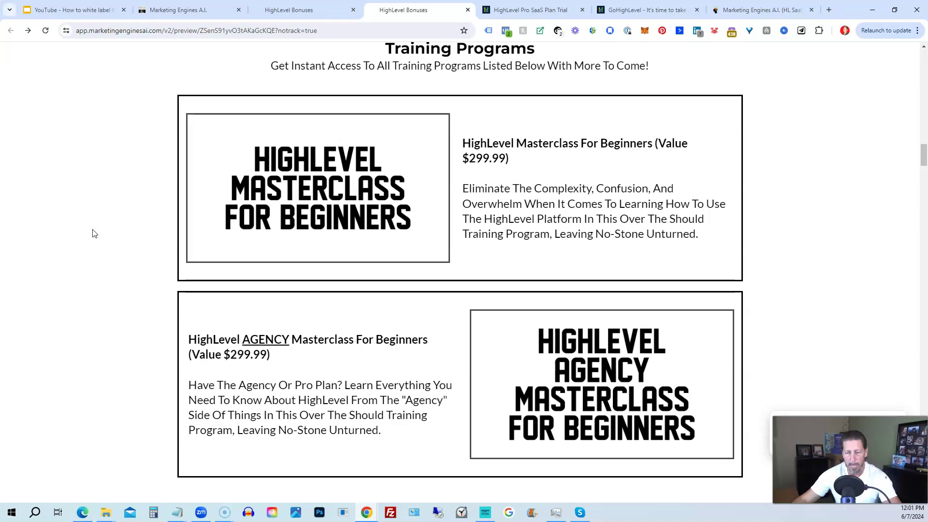
scroll(94, 233, "down", 8)
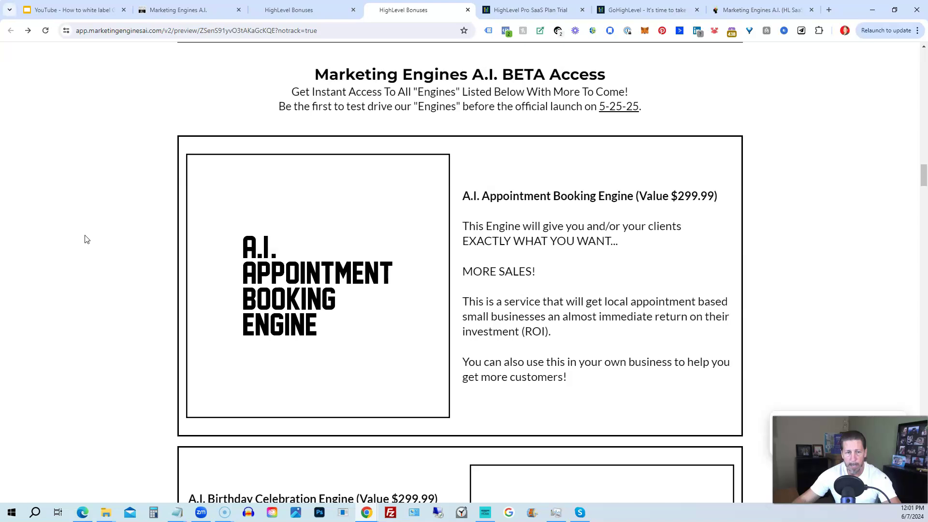
scroll(86, 239, "down", 8)
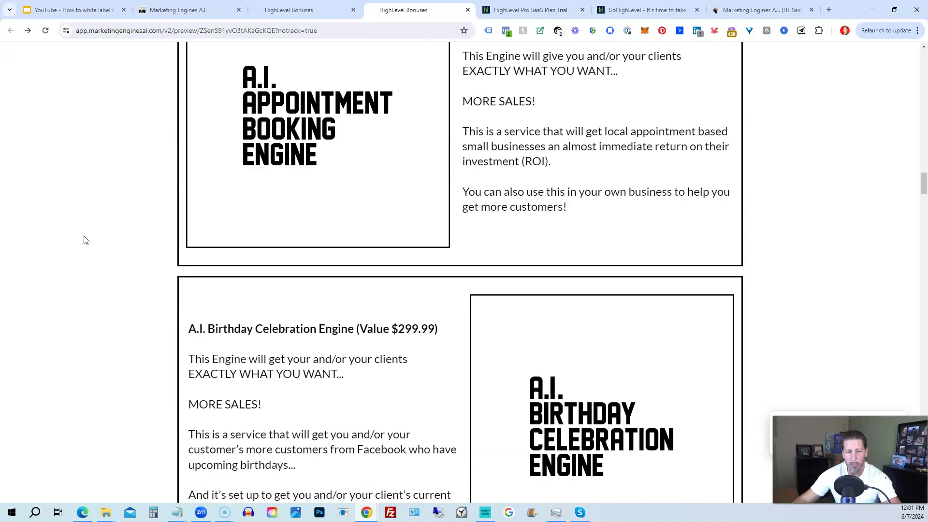
scroll(84, 240, "down", 7)
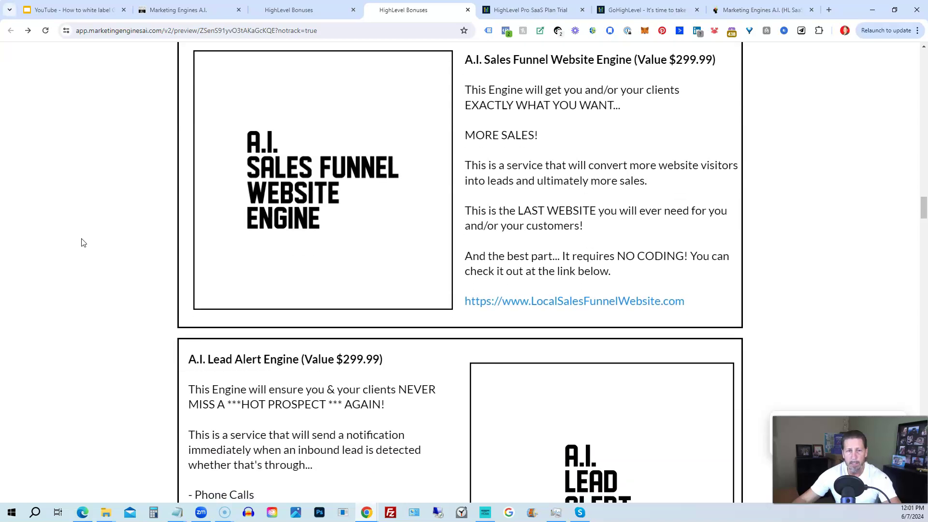
scroll(82, 242, "down", 5)
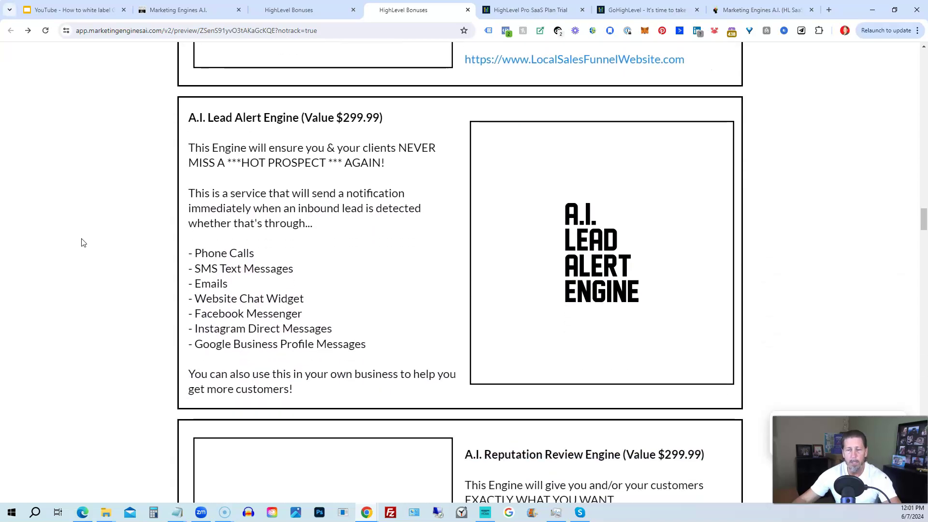
scroll(83, 242, "down", 6)
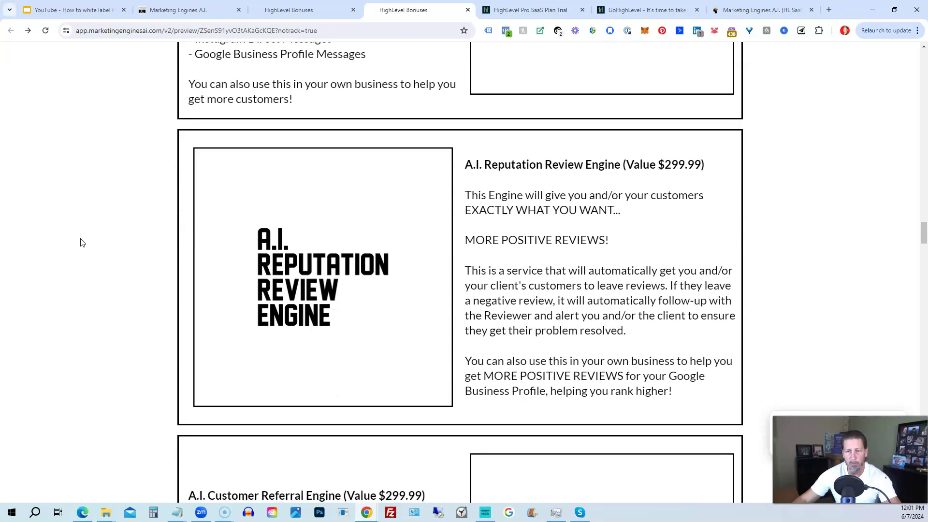
scroll(82, 242, "down", 6)
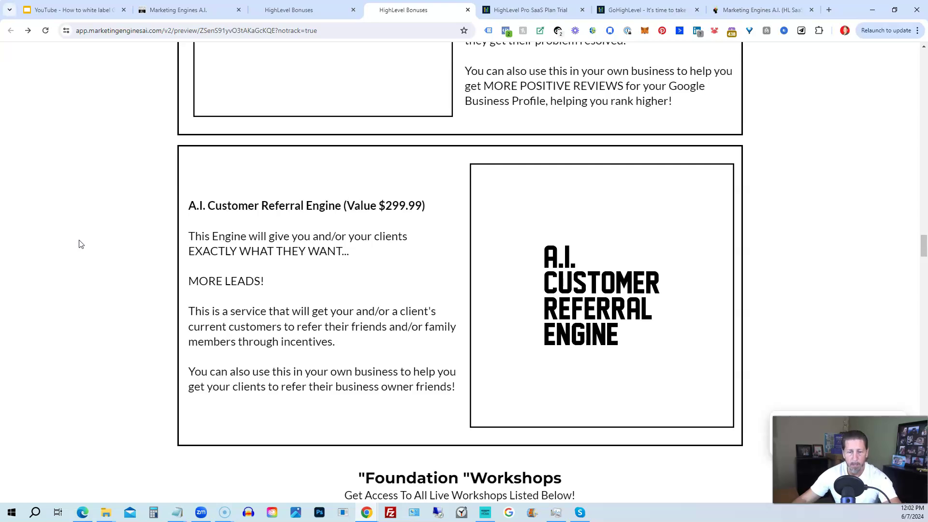
scroll(81, 244, "down", 8)
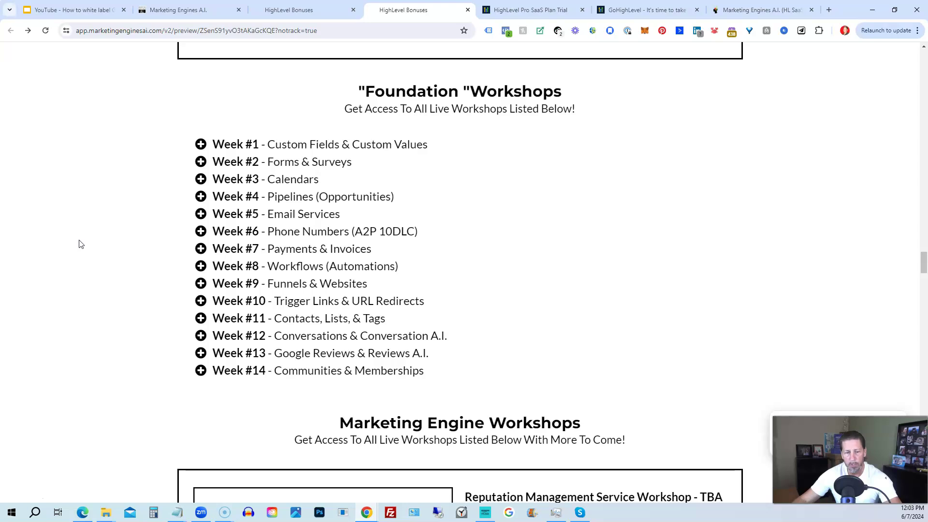
Scroll the bonus page past the Cancel At Anytime walkthrough and testimonials to the FAQ section
scroll(81, 244, "down", 7)
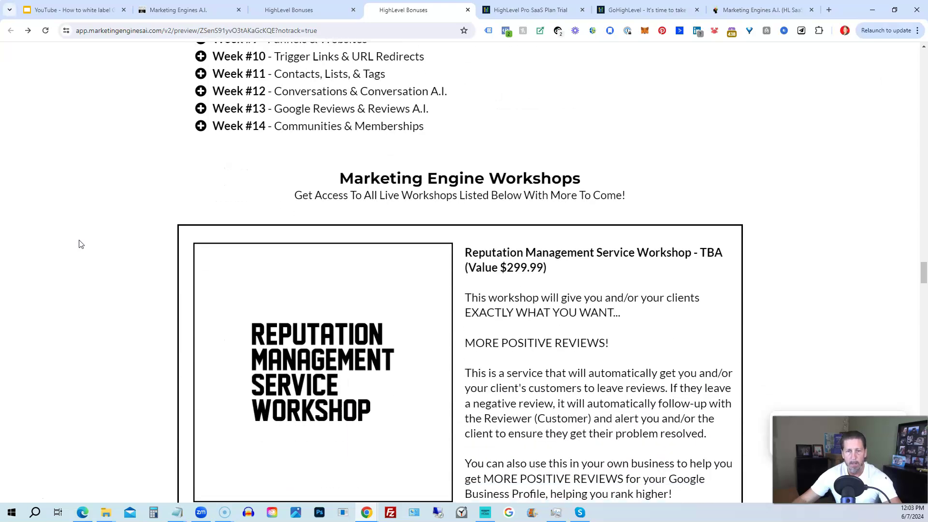
scroll(81, 244, "down", 1)
scroll(80, 244, "up", 1)
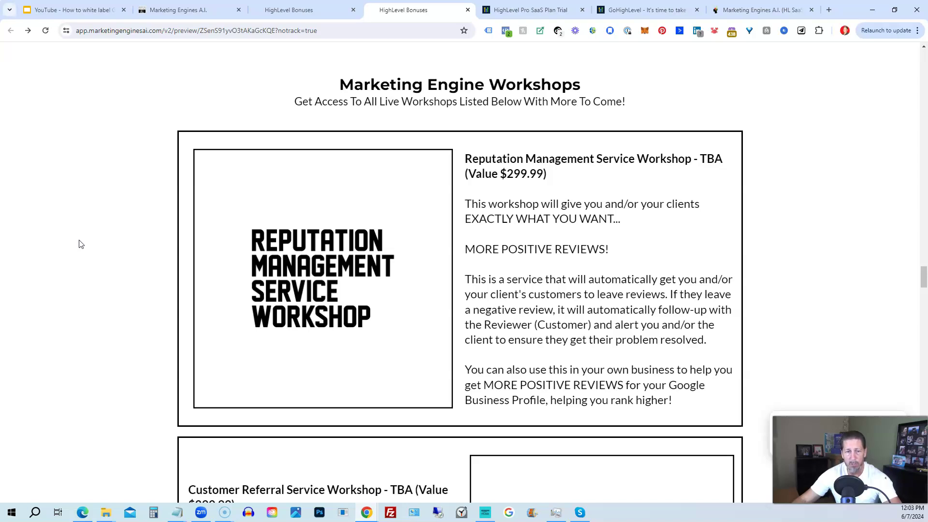
scroll(81, 245, "down", 6)
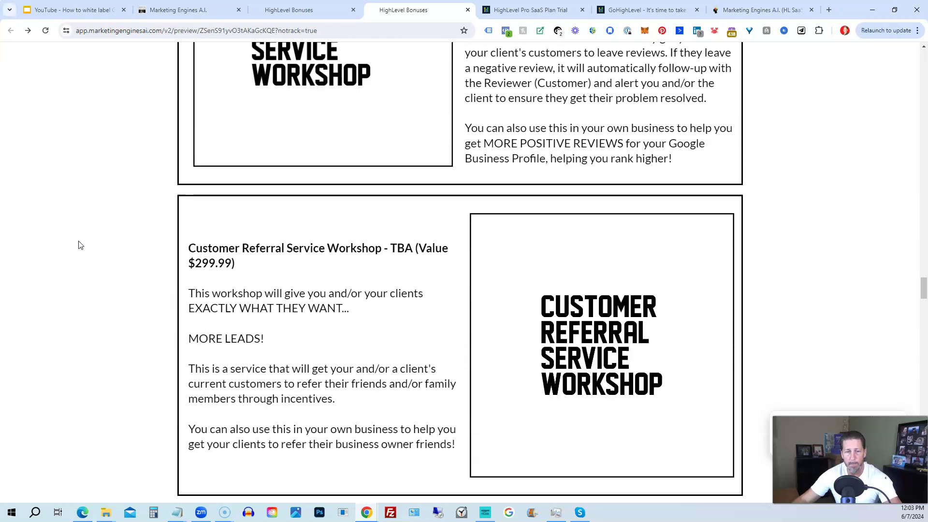
scroll(81, 245, "down", 6)
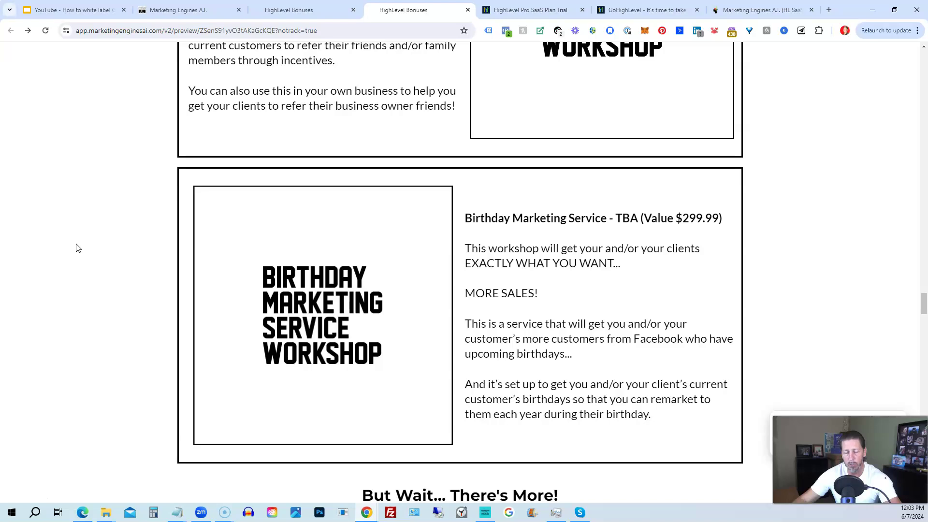
scroll(78, 248, "down", 6)
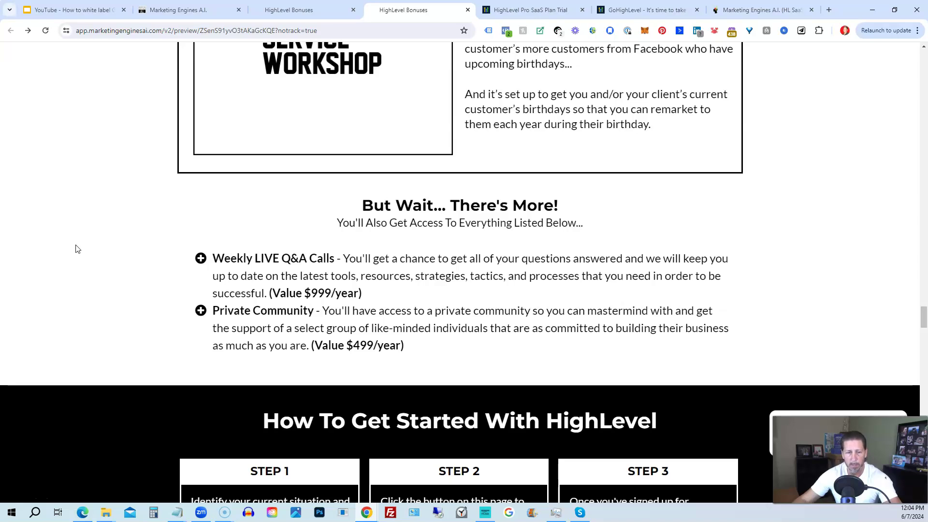
scroll(78, 249, "down", 9)
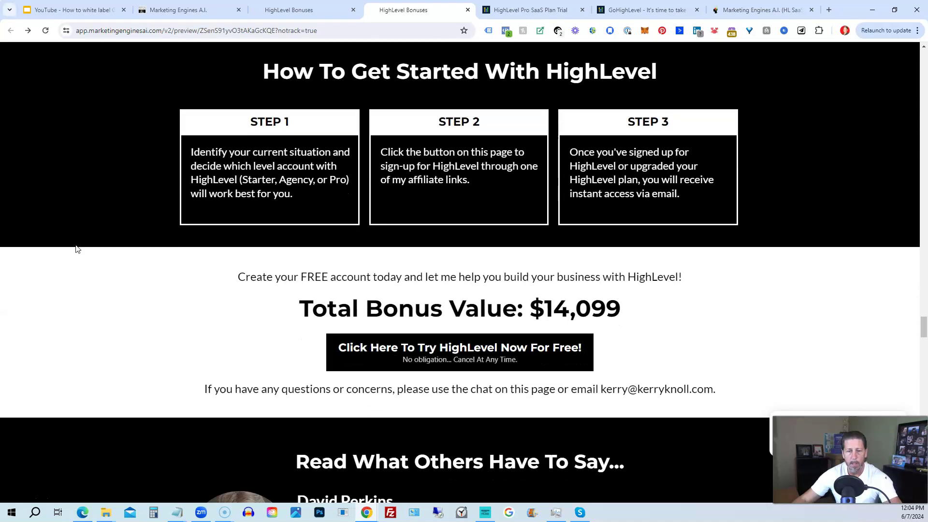
scroll(76, 249, "down", 9)
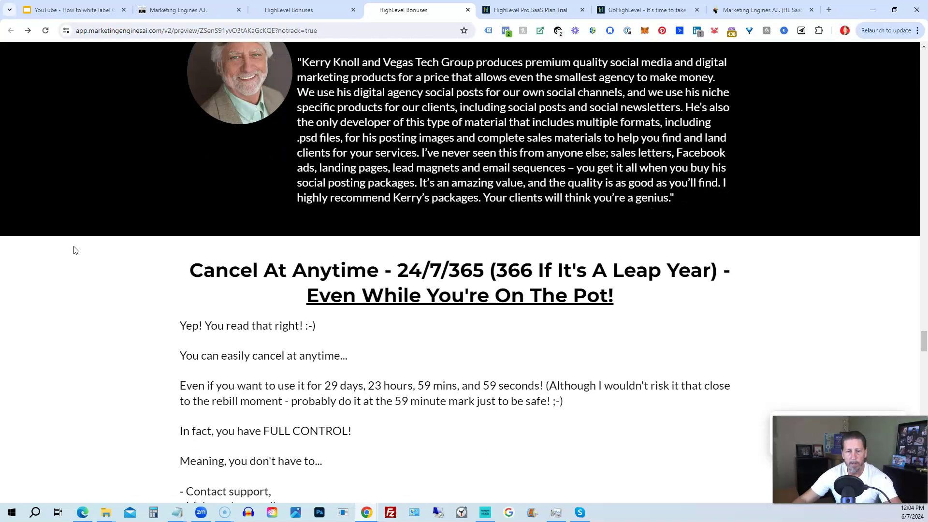
scroll(76, 250, "down", 1)
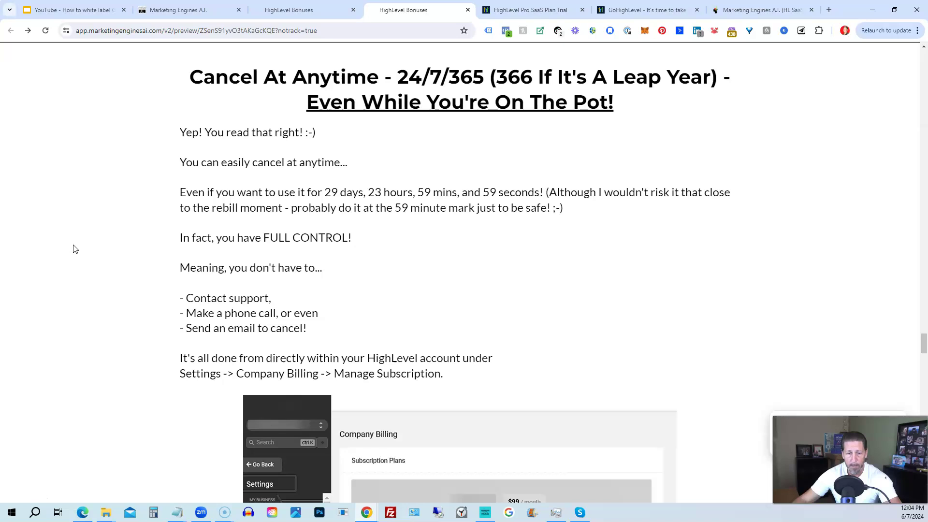
scroll(73, 249, "down", 9)
scroll(73, 249, "down", 3)
scroll(73, 250, "down", 3)
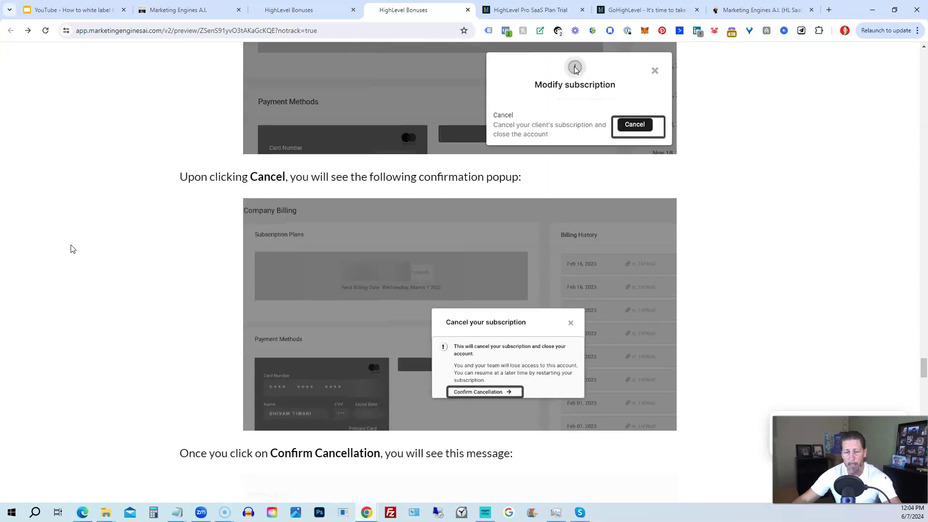
scroll(73, 250, "down", 2)
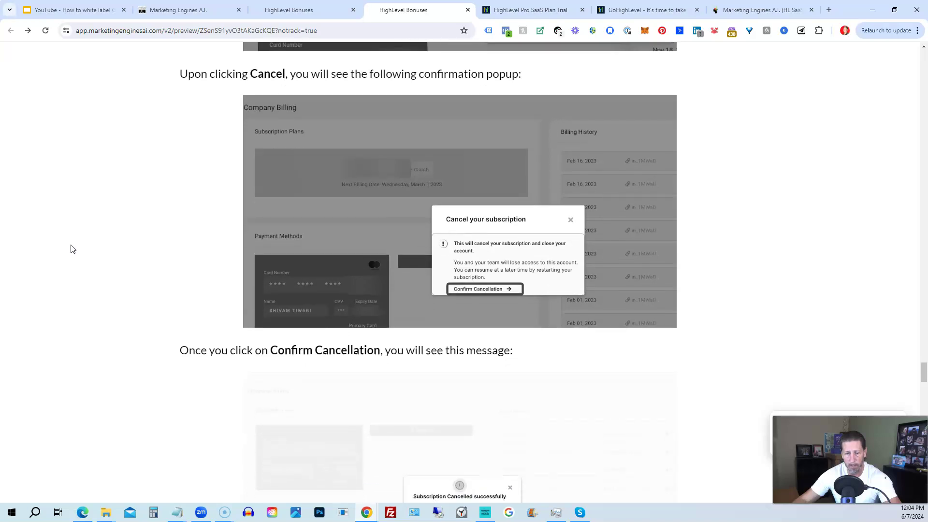
scroll(71, 249, "down", 10)
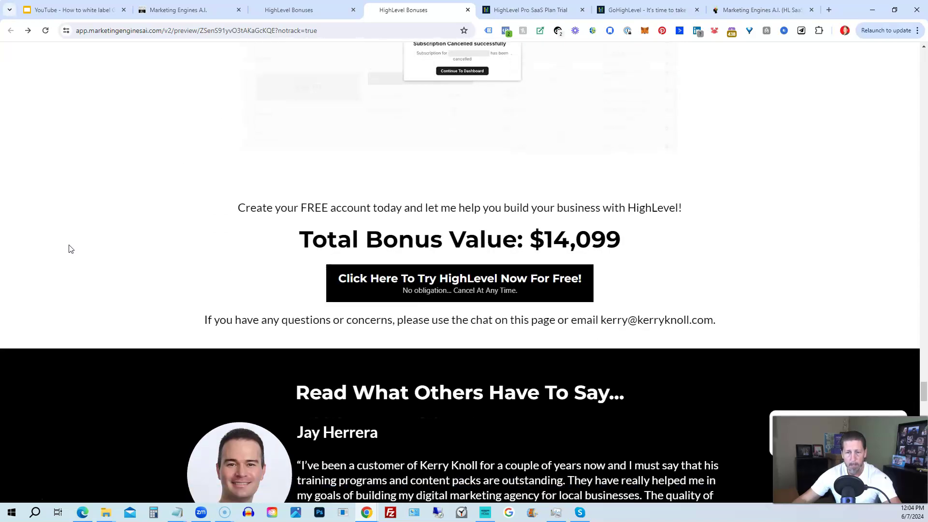
scroll(70, 248, "down", 3)
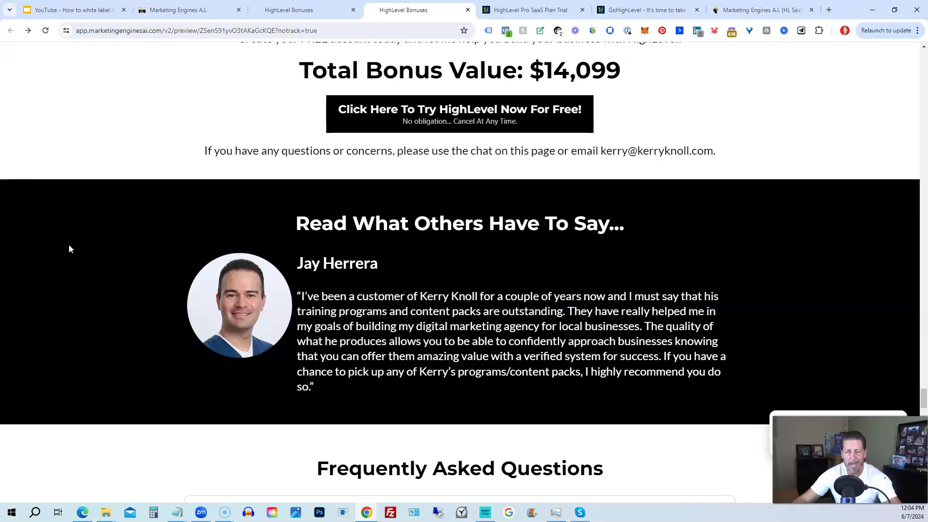
scroll(69, 249, "down", 8)
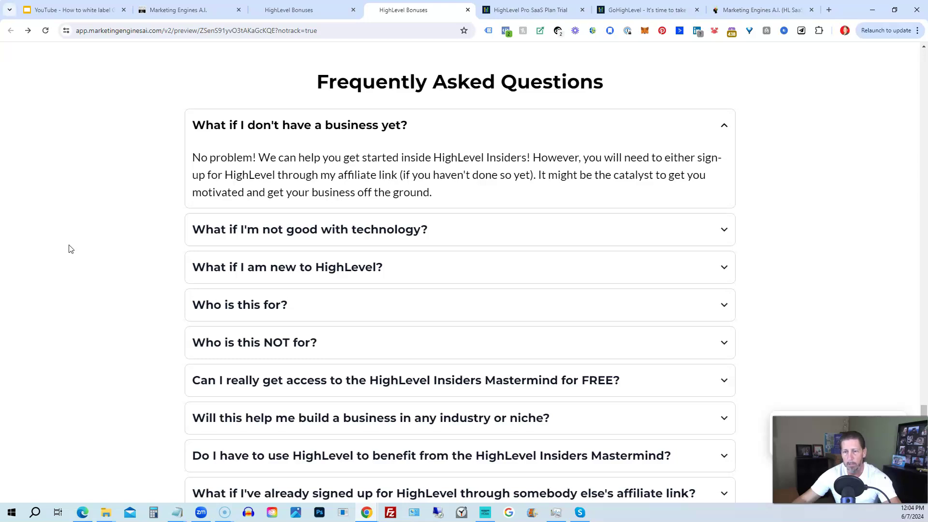
Scroll past the FAQ list to the $14,099 Total Bonus Value button and Important Disclosure
scroll(69, 249, "down", 1)
scroll(69, 249, "up", 1)
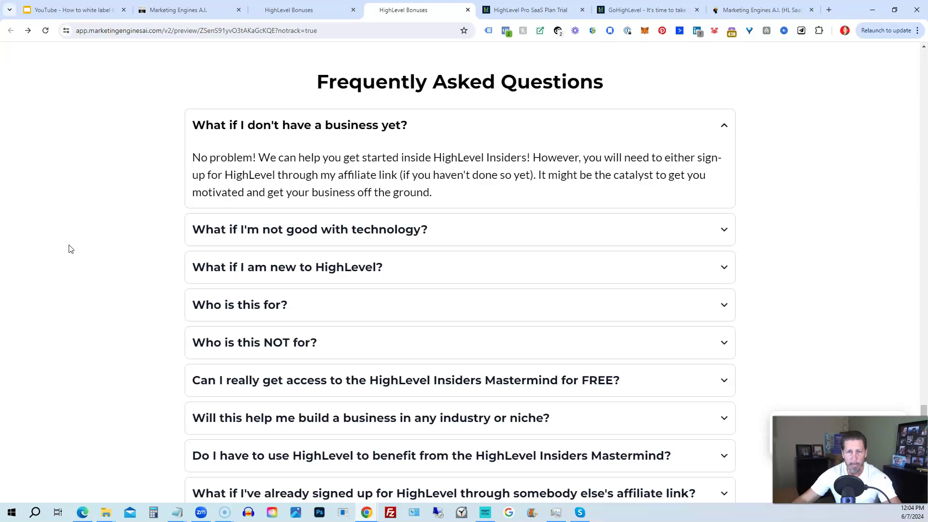
scroll(69, 248, "down", 7)
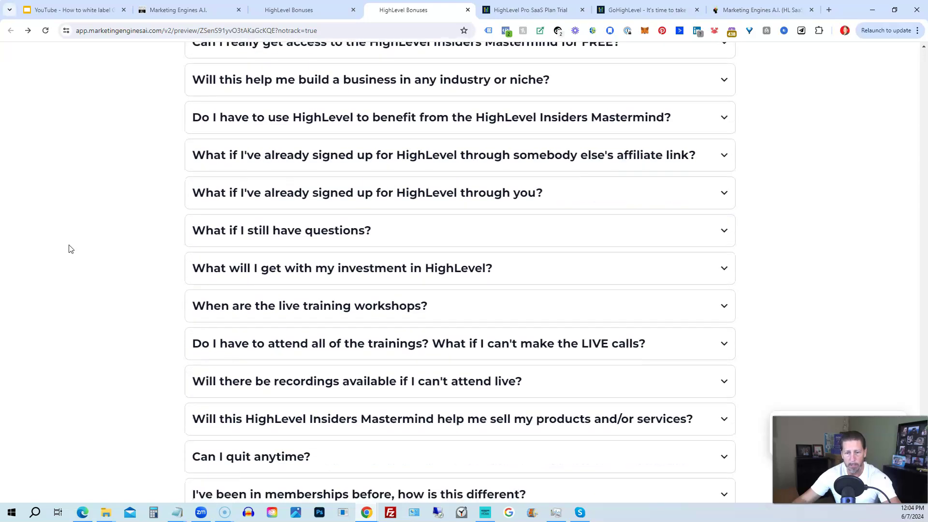
scroll(69, 249, "down", 5)
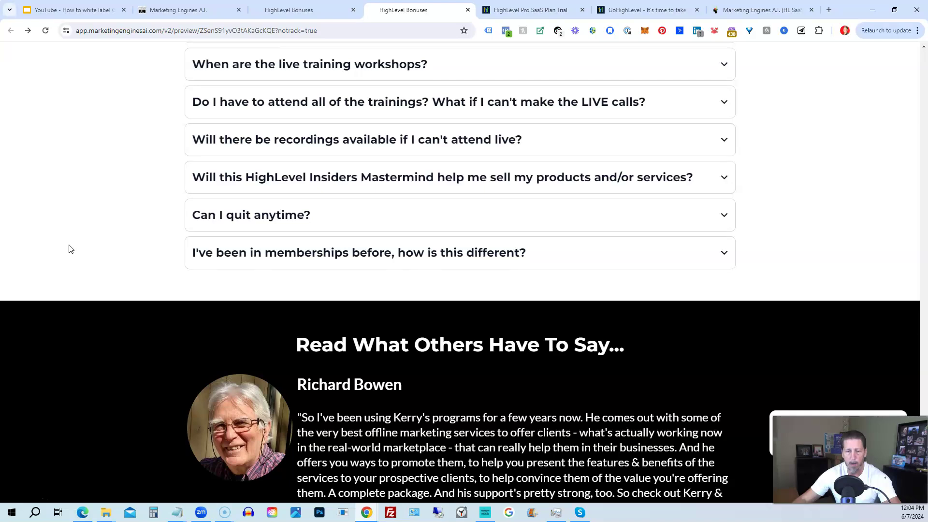
scroll(69, 249, "down", 1)
scroll(69, 249, "down", 1)
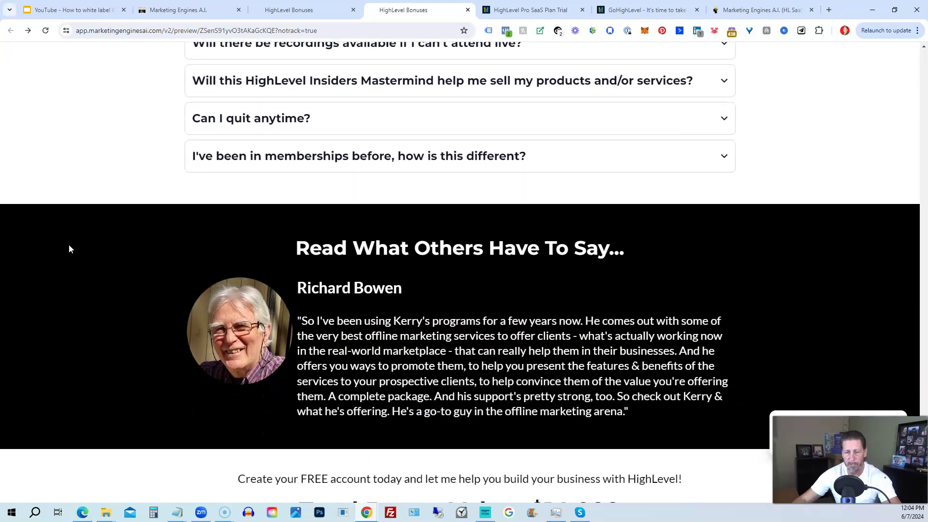
scroll(69, 249, "down", 2)
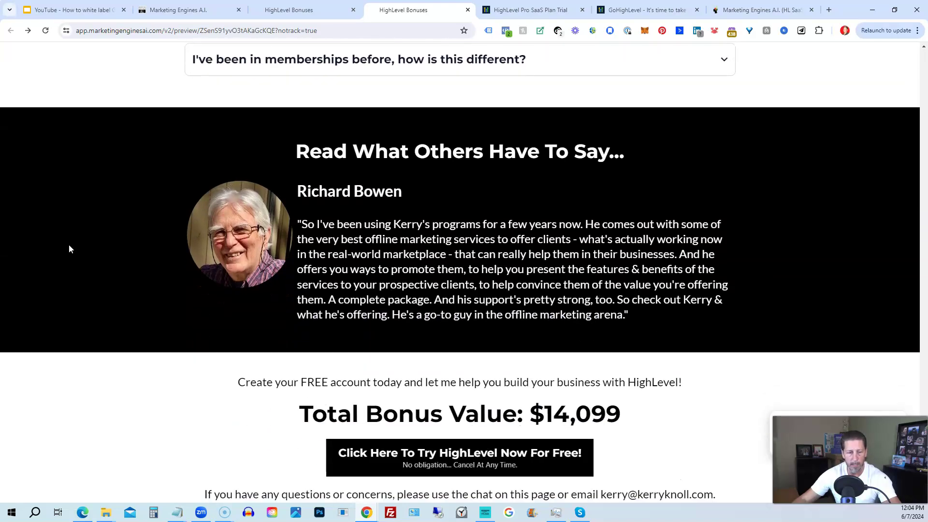
scroll(69, 249, "down", 5)
scroll(69, 249, "down", 1)
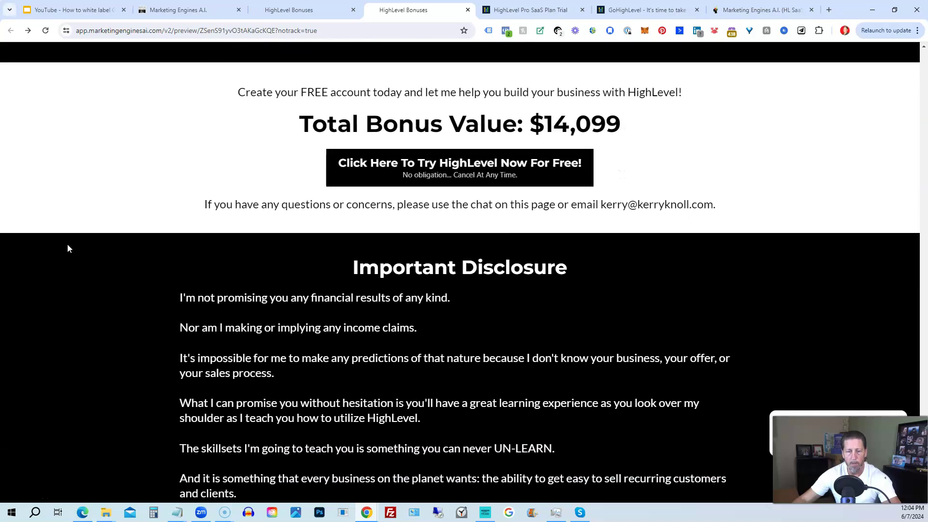
scroll(68, 248, "down", 1)
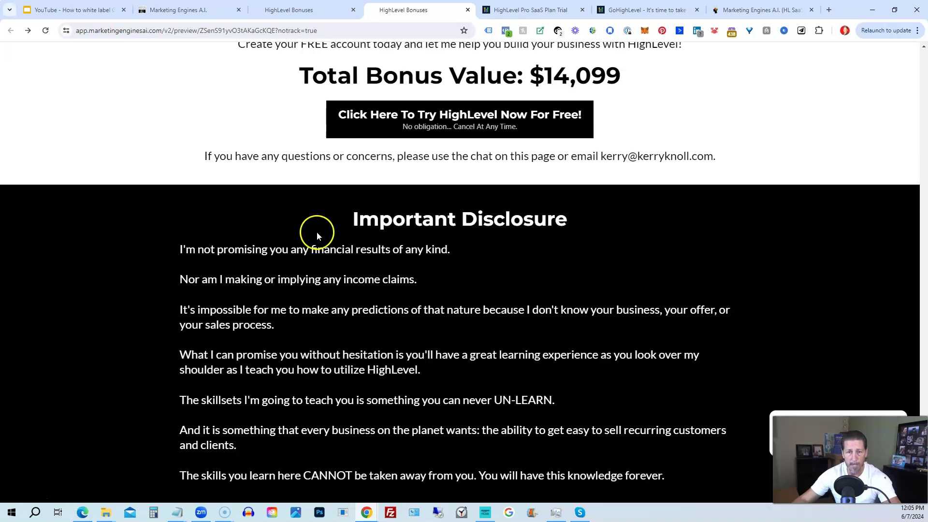
Open the 'Click Here To Try HighLevel Now For Free!' popup listing the seven bonus offers
left_click(394, 127)
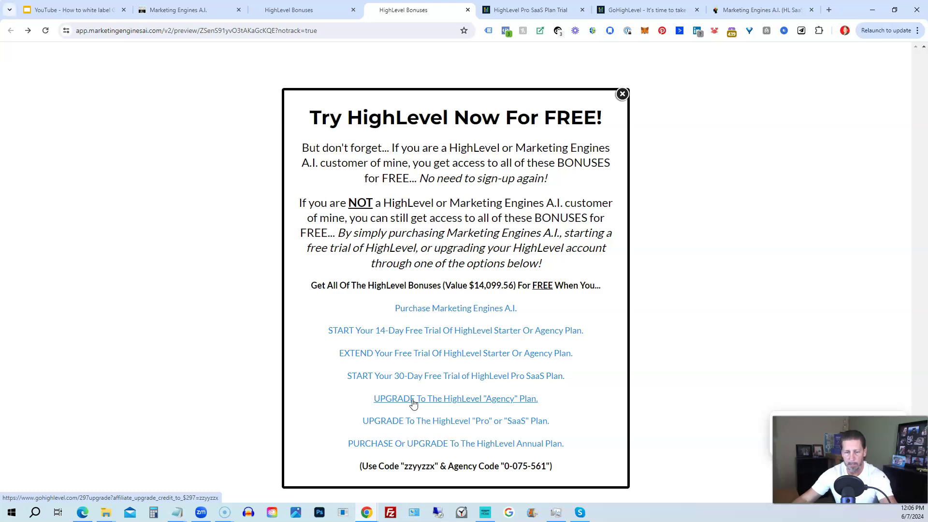
left_click(395, 422)
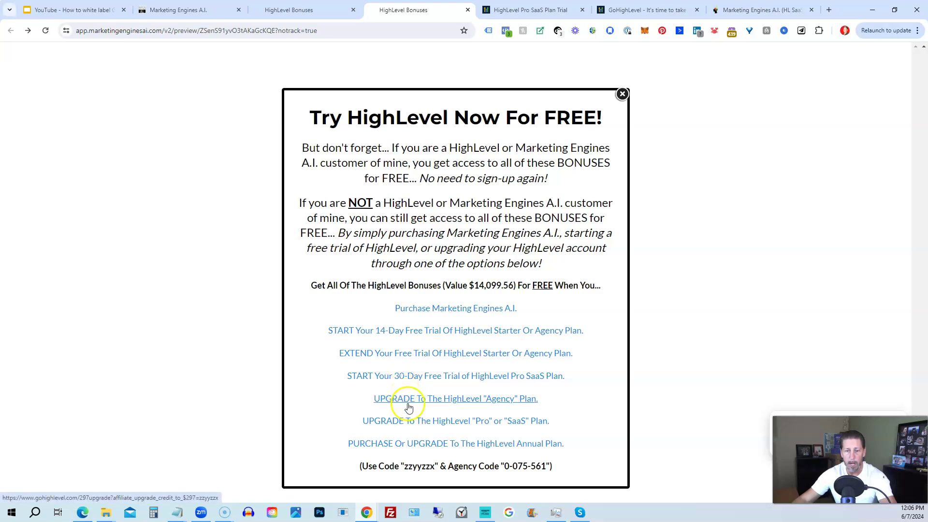
View the Pro upgrade request form, then select the agency code and the affiliate referral code in the bonuses popup
left_click(628, 9)
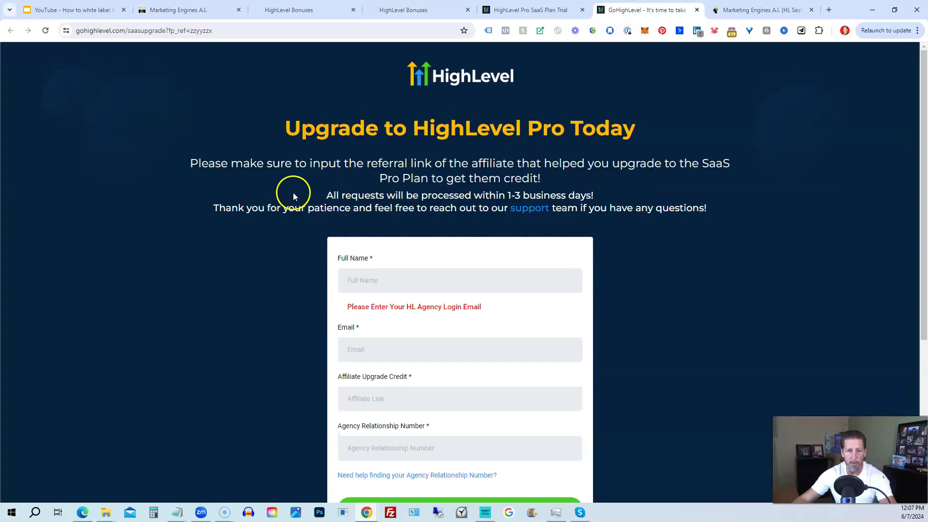
scroll(272, 228, "down", 2)
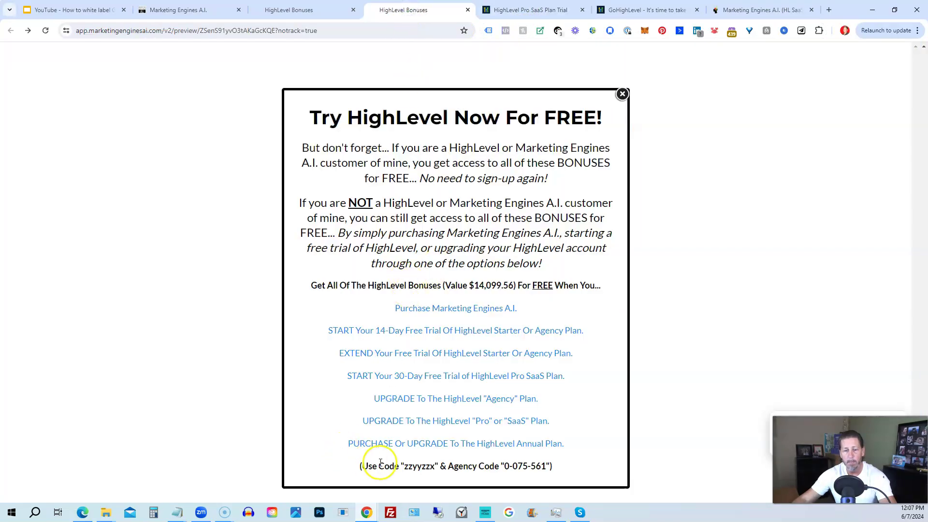
left_click_drag(505, 465, 547, 466)
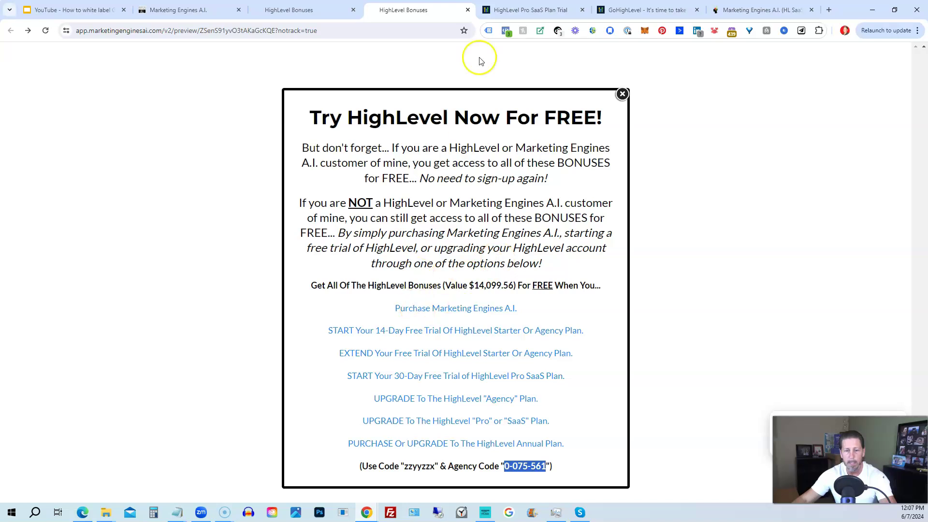
left_click_drag(405, 466, 436, 467)
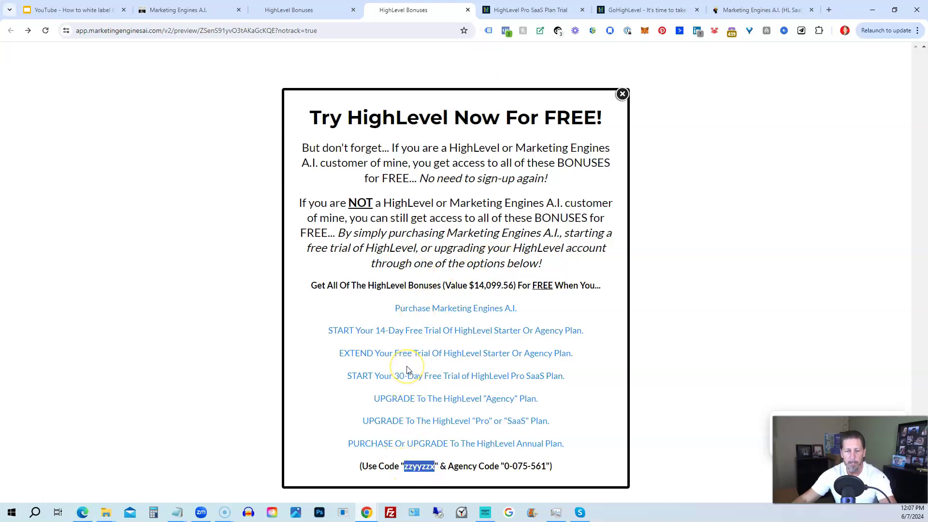
Review the $497/month Pro SaaS Plan trial page from top to bottom
left_click(616, 11)
left_click(434, 10)
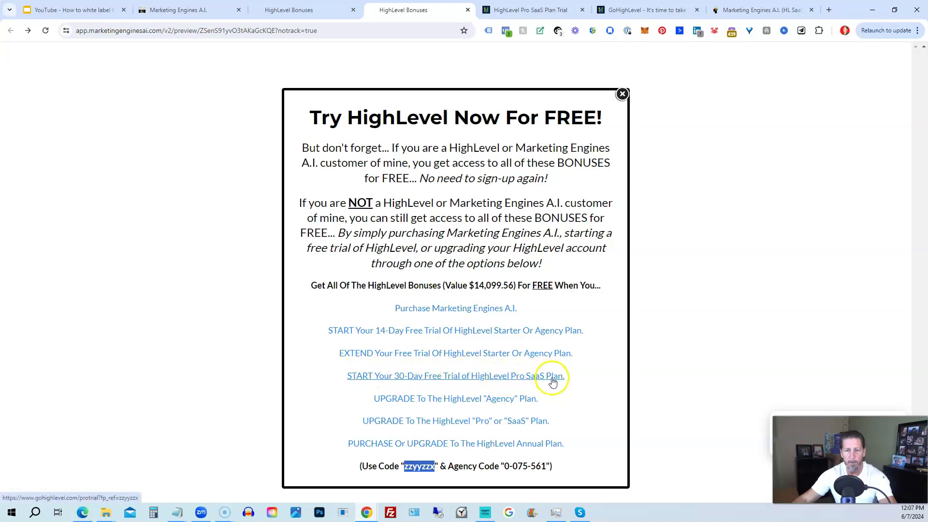
left_click(526, 11)
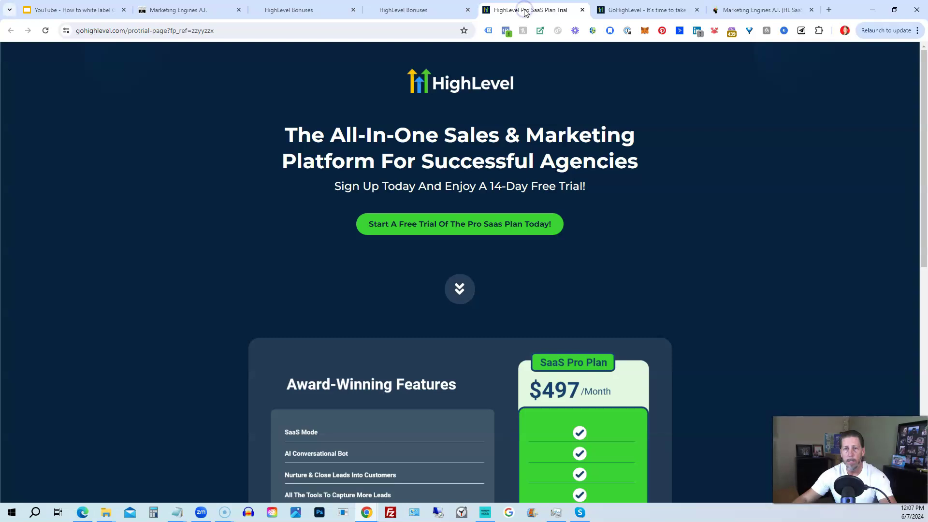
scroll(411, 275, "down", 3)
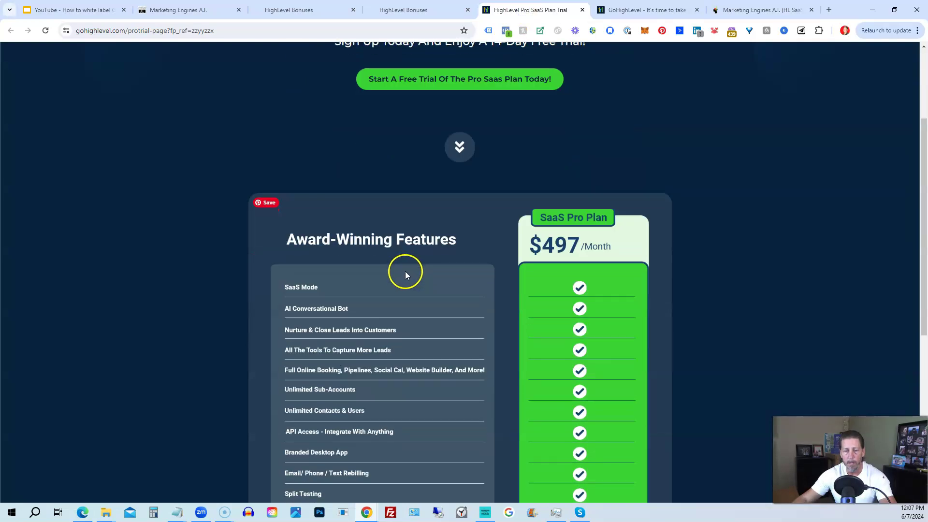
scroll(403, 266, "down", 3)
scroll(454, 365, "down", 4)
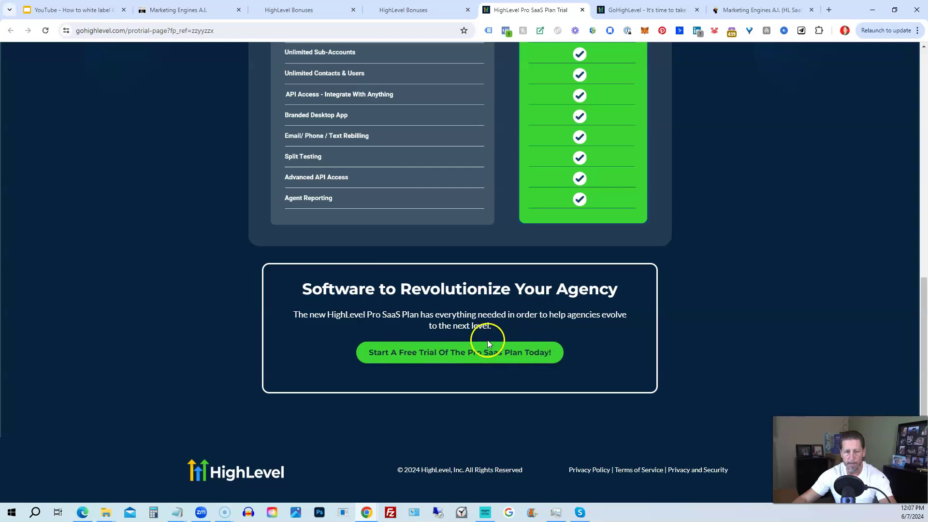
scroll(473, 332, "up", 1)
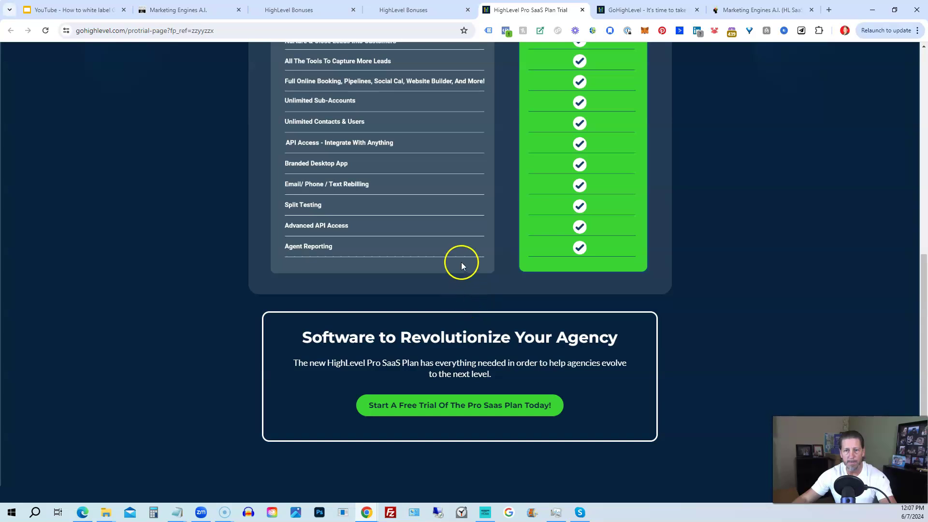
scroll(310, 331, "up", 5)
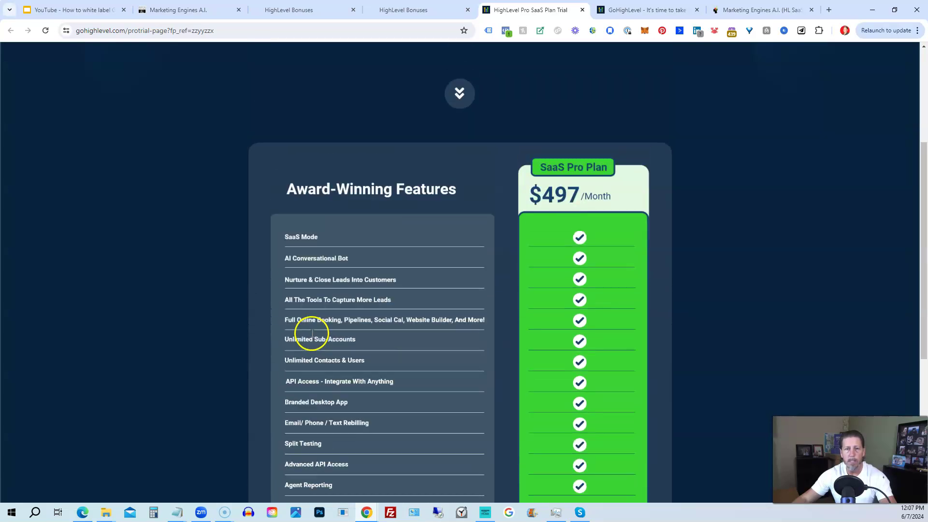
scroll(312, 333, "up", 4)
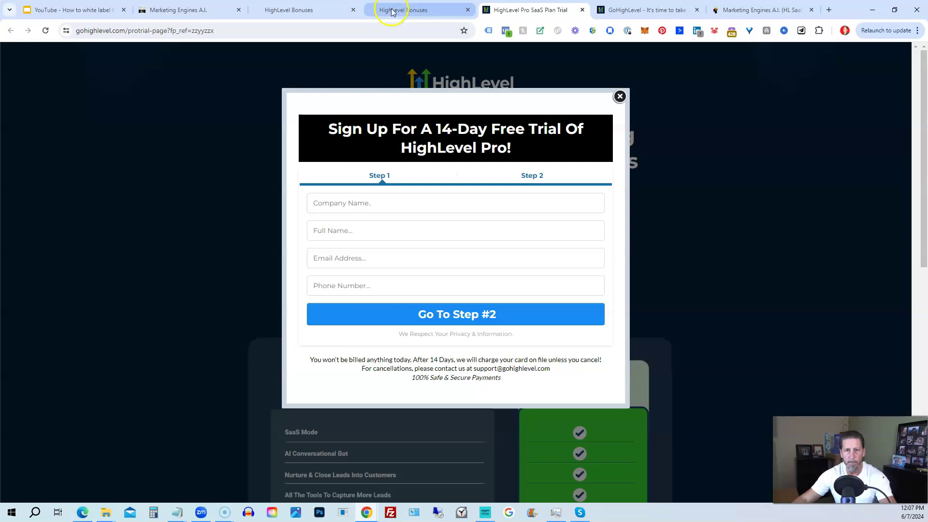
Return to the HighLevel Bonuses tab with its Try HighLevel Now For FREE! popup
left_click(391, 10)
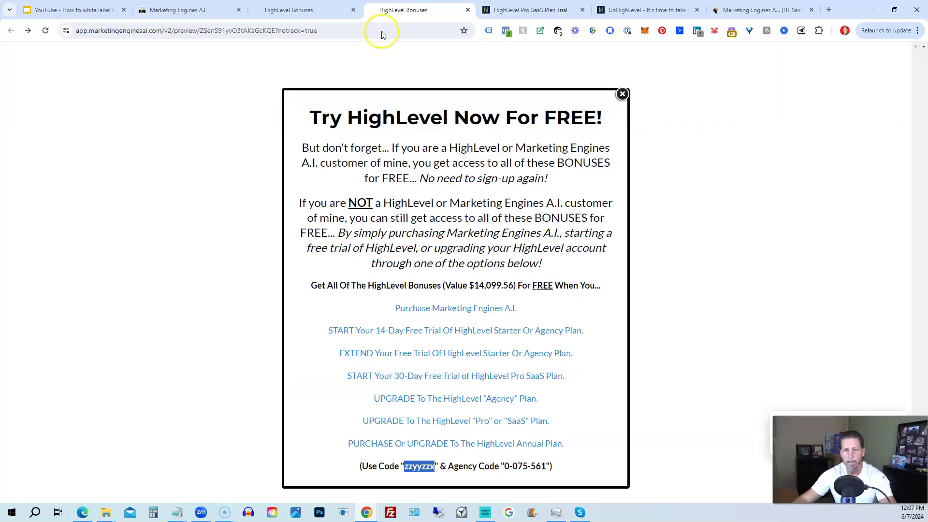